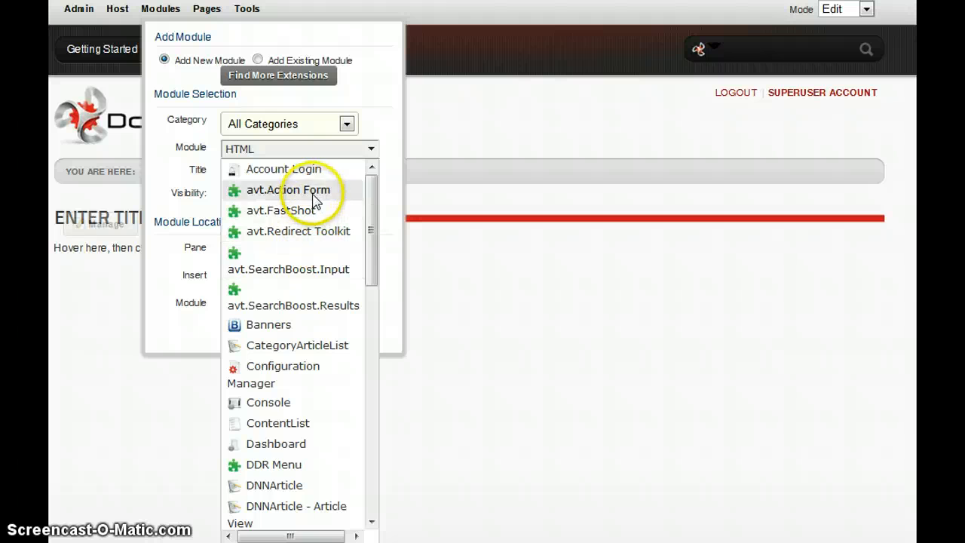
Add a new avt.Action Form module to the page's ContentPane and open its form management screen.
click(311, 189)
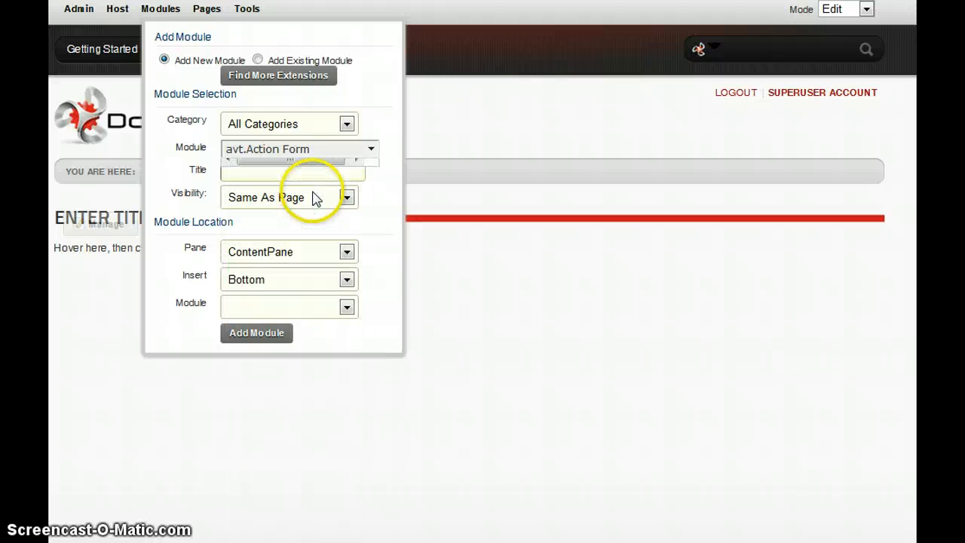
click(256, 334)
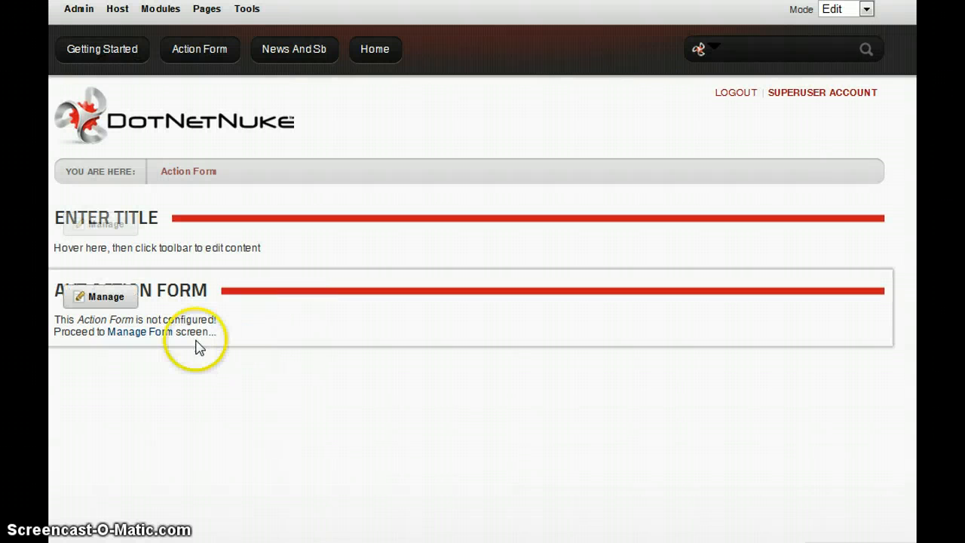
click(137, 334)
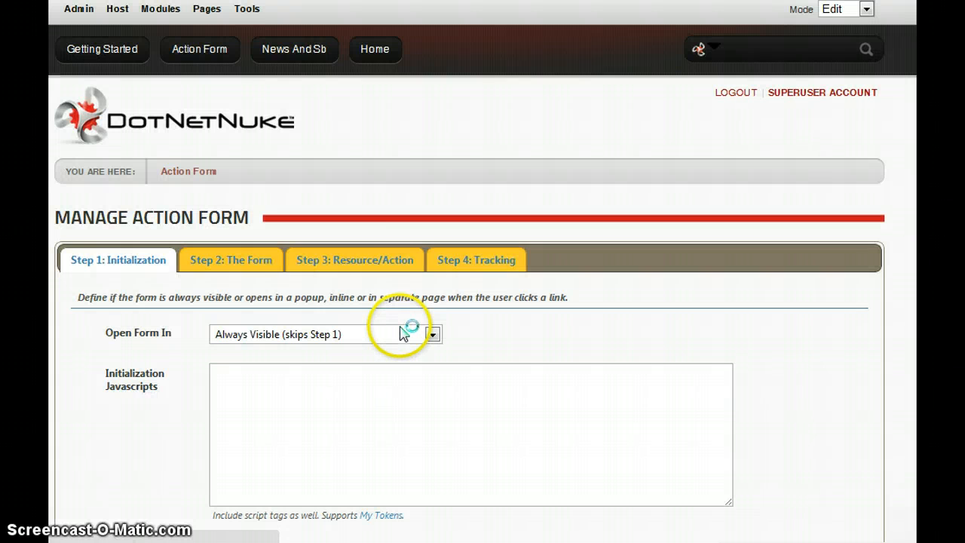
Review the form's default fields, security and button settings, and save the form with its default configuration.
click(246, 259)
scroll(364, 317, down, 2)
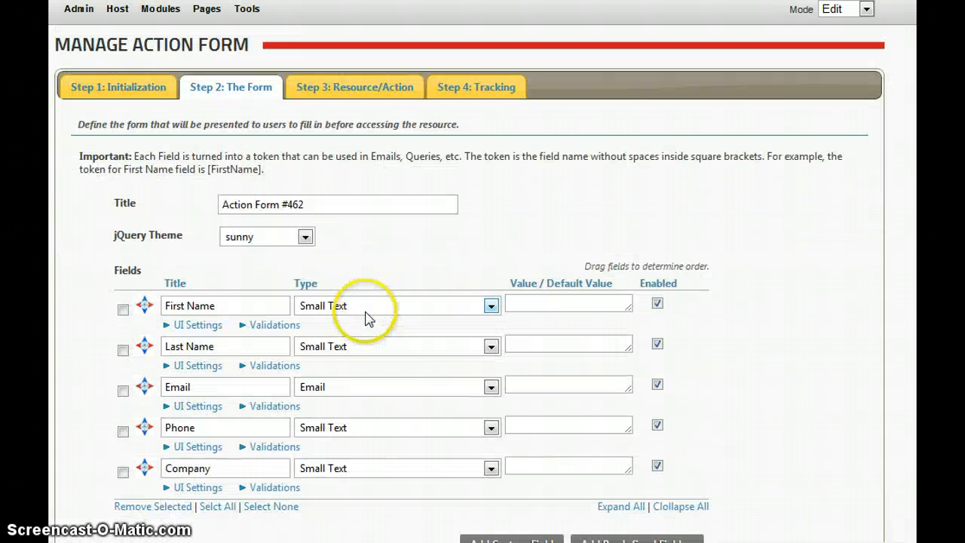
scroll(393, 311, down, 1)
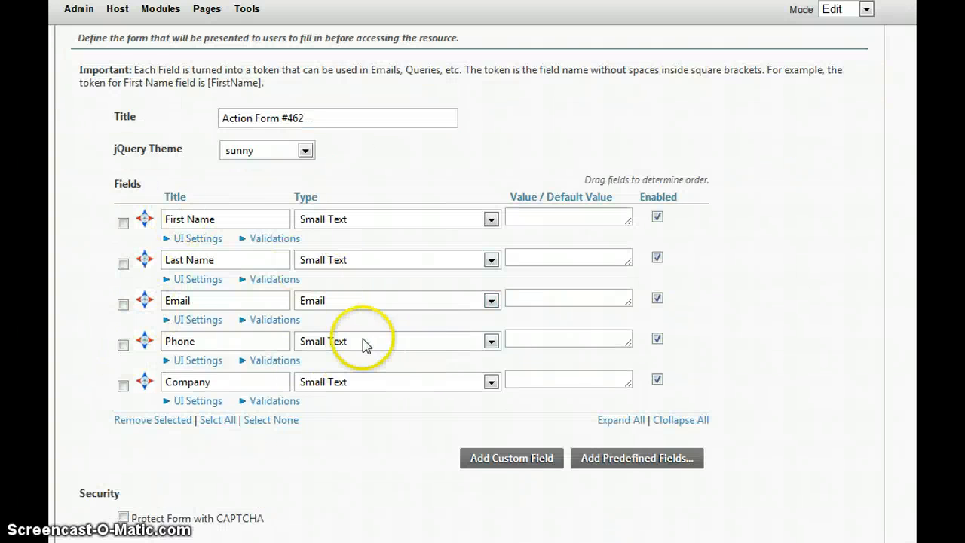
scroll(348, 414, down, 1)
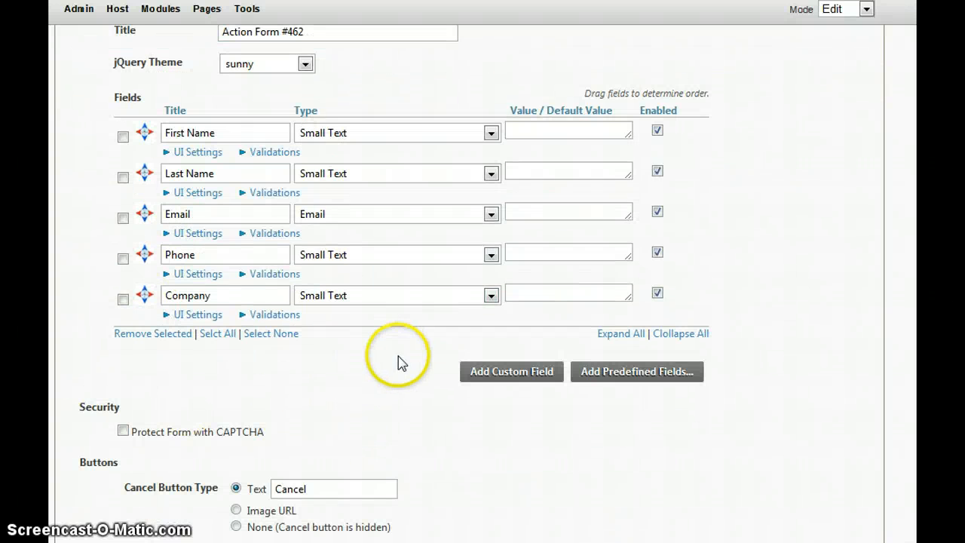
scroll(332, 404, down, 1)
scroll(372, 389, down, 2)
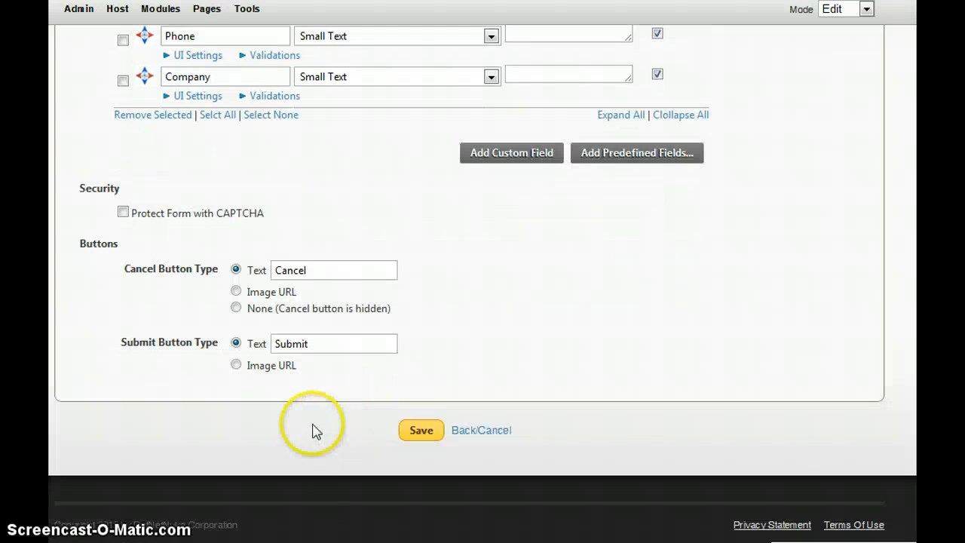
click(423, 428)
scroll(549, 330, up, 4)
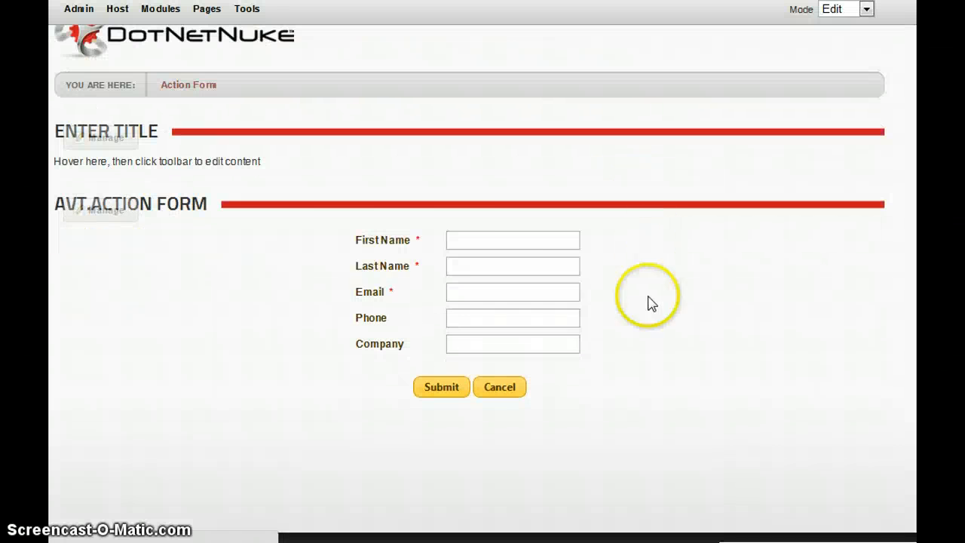
drag(521, 221, 496, 258)
click(778, 335)
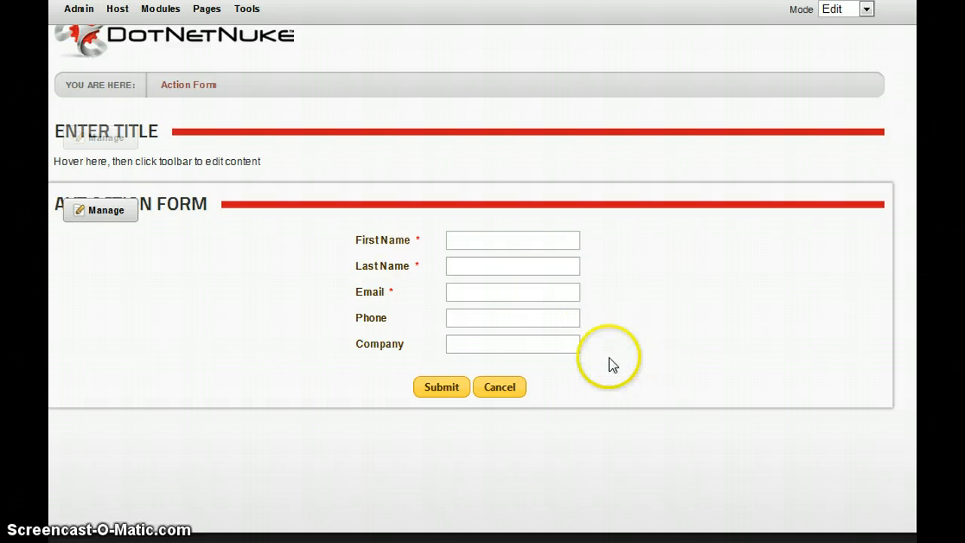
click(472, 343)
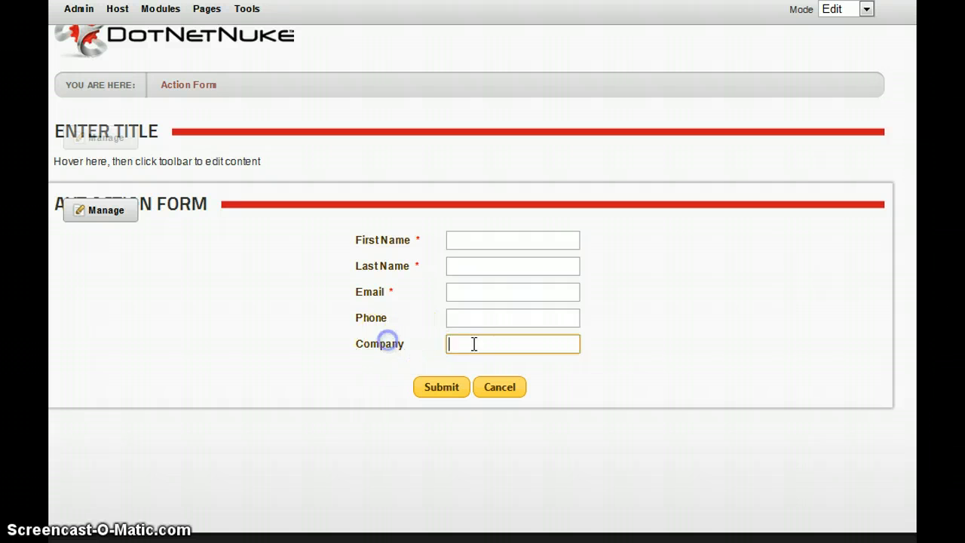
click(745, 344)
click(796, 370)
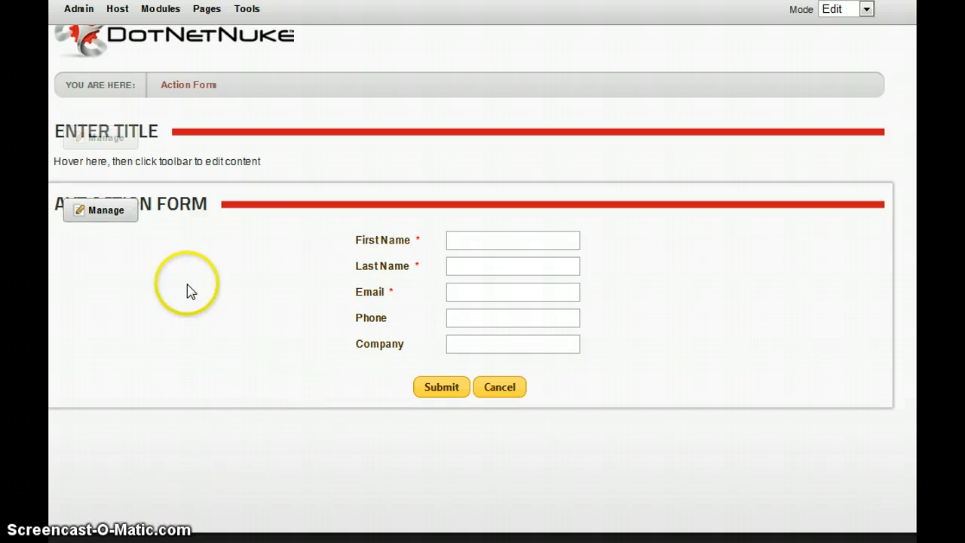
Reopen the form's field definitions and examine the custom validators offered for the Company field.
mouse_move(109, 218)
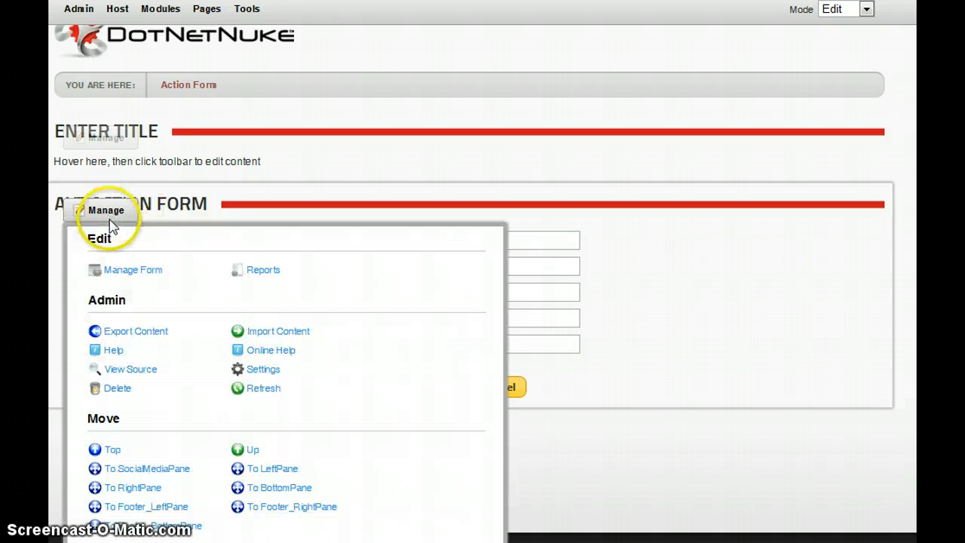
click(134, 269)
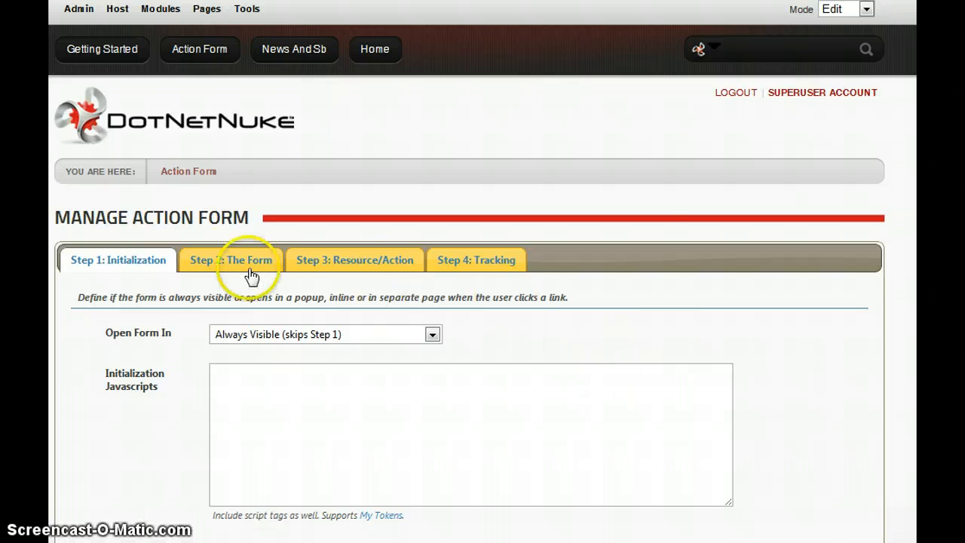
click(252, 274)
scroll(482, 346, down, 5)
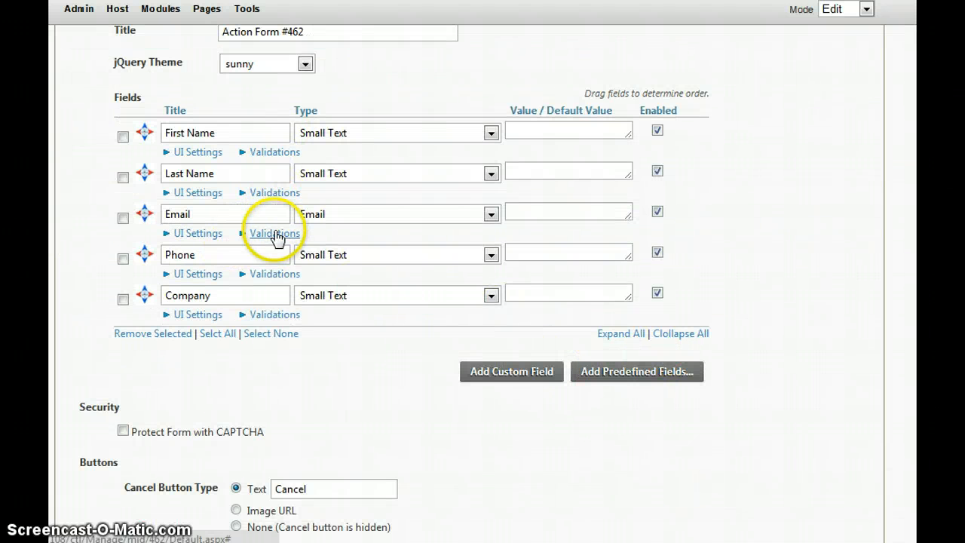
click(277, 319)
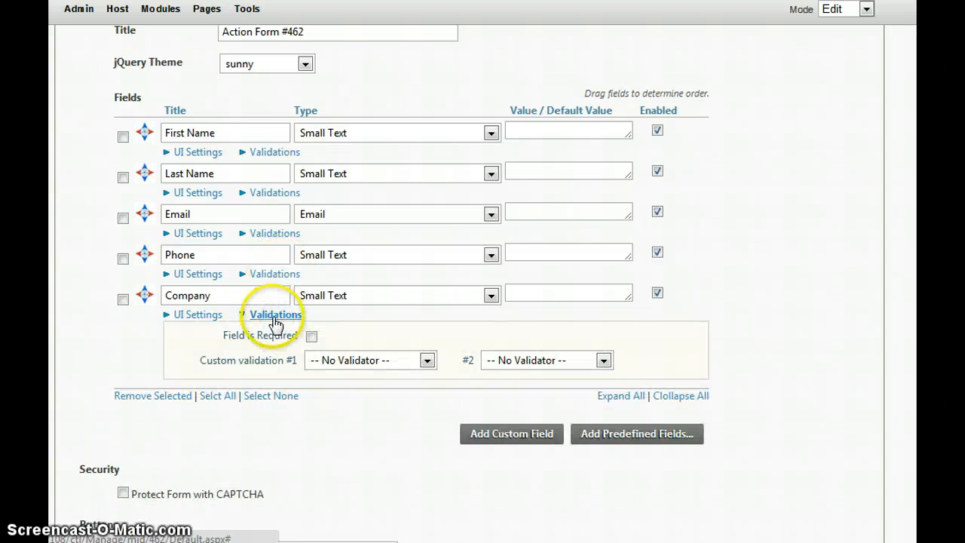
scroll(276, 323, down, 2)
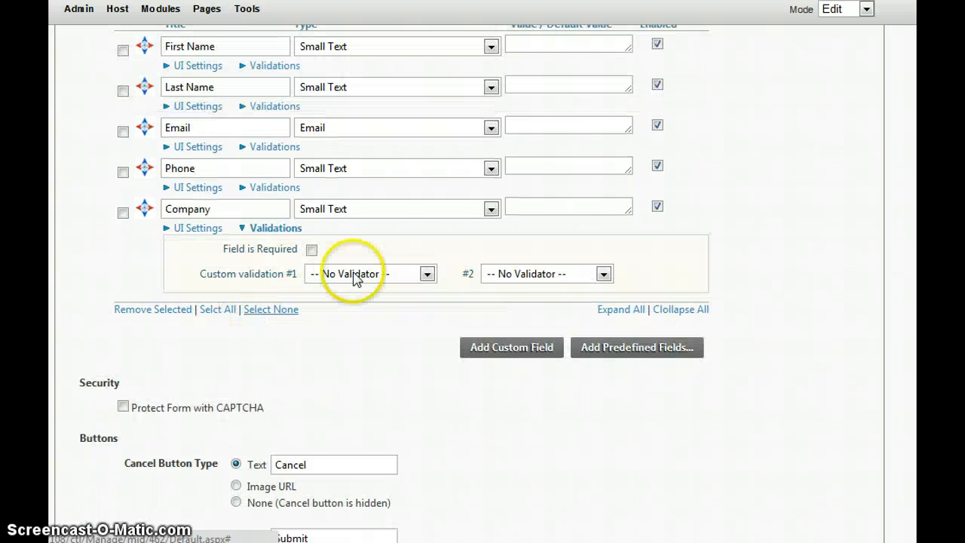
click(399, 277)
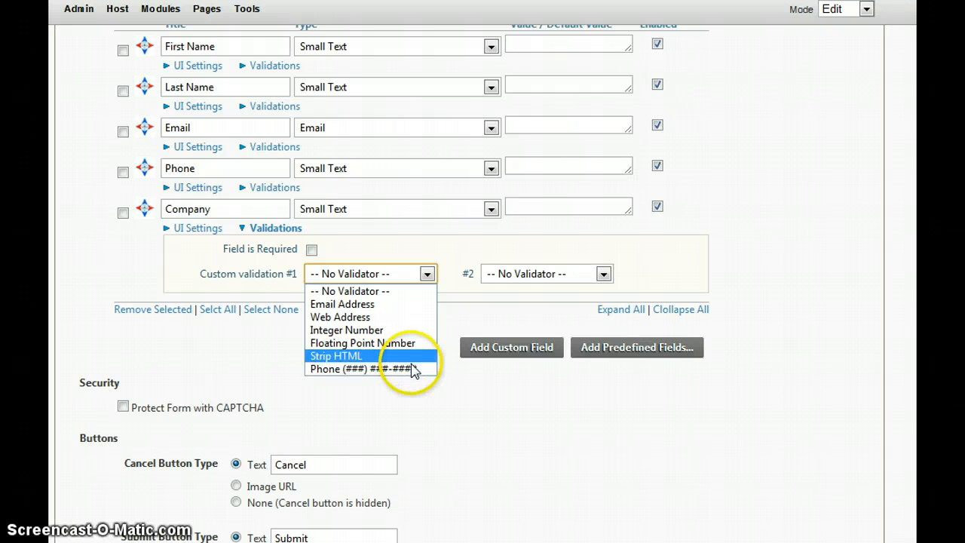
click(110, 252)
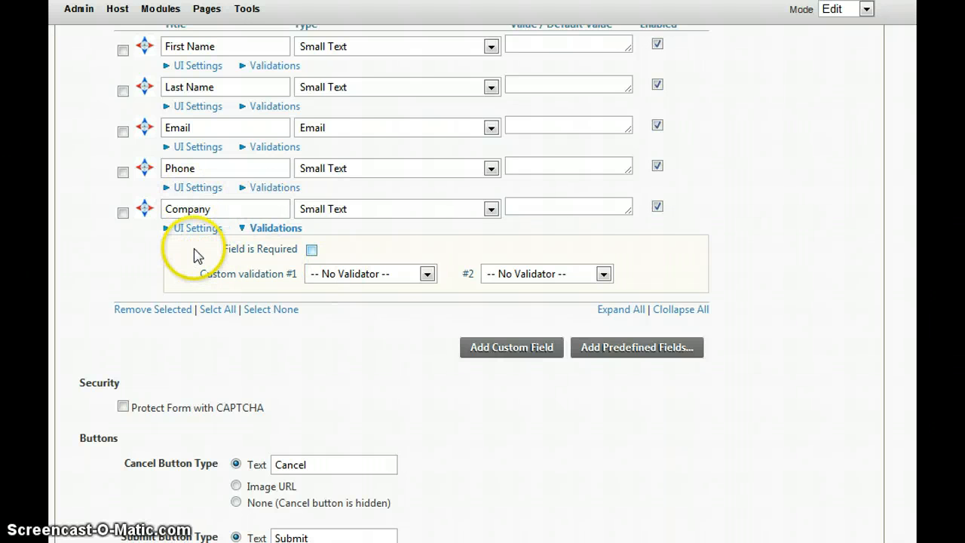
Set the Phone field's first custom validation to Phone (###) ###-#### and save the form.
click(265, 187)
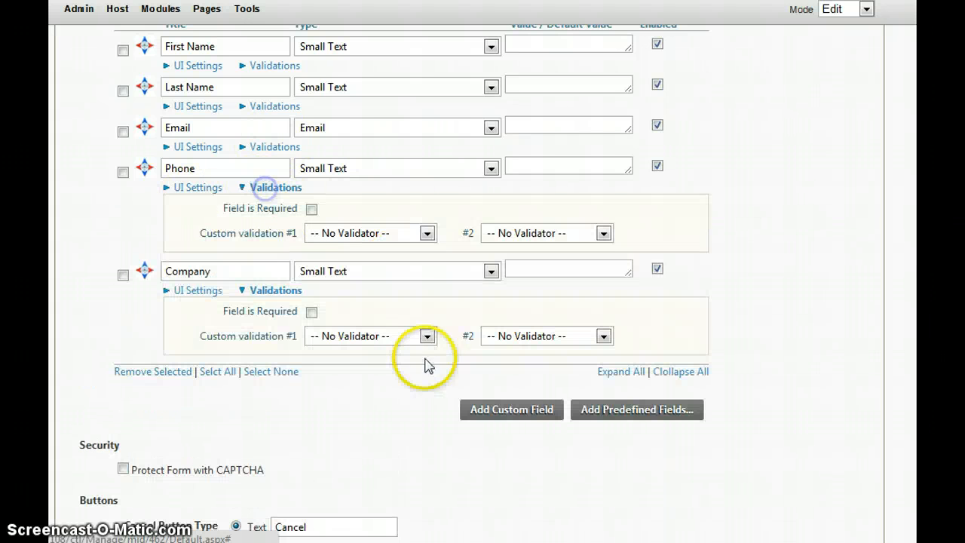
click(354, 233)
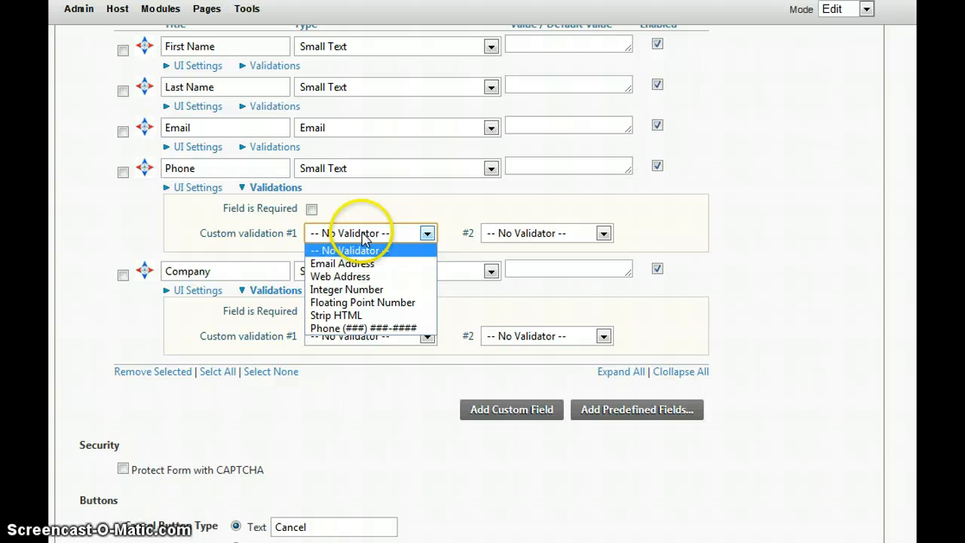
click(387, 328)
scroll(407, 430, down, 2)
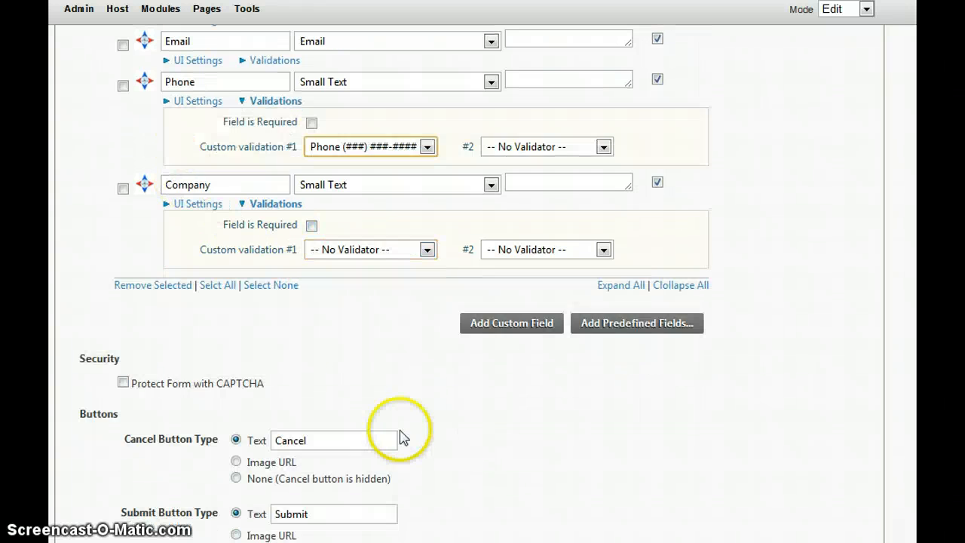
scroll(403, 437, down, 3)
click(419, 433)
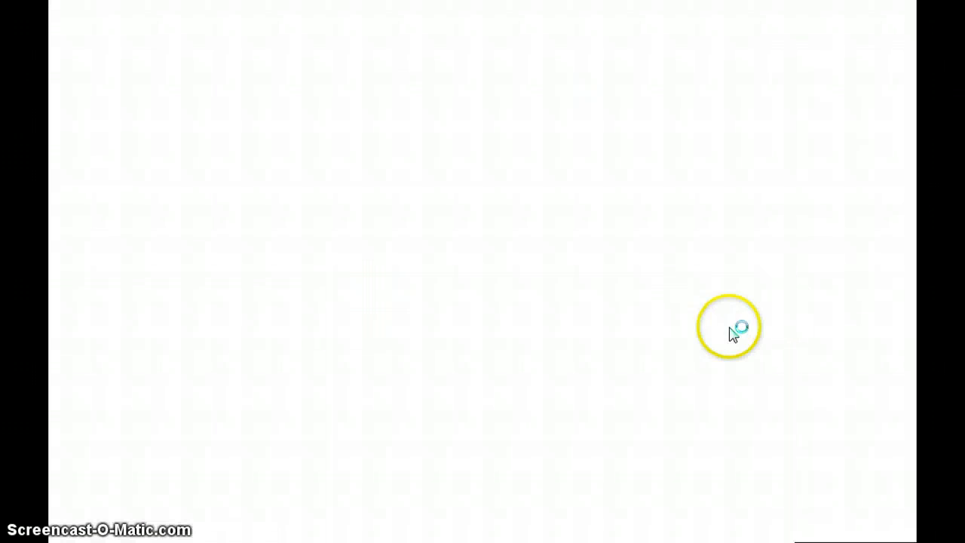
Submit the empty form and enter "f" as the email to test the email validation.
scroll(495, 425, down, 2)
click(442, 330)
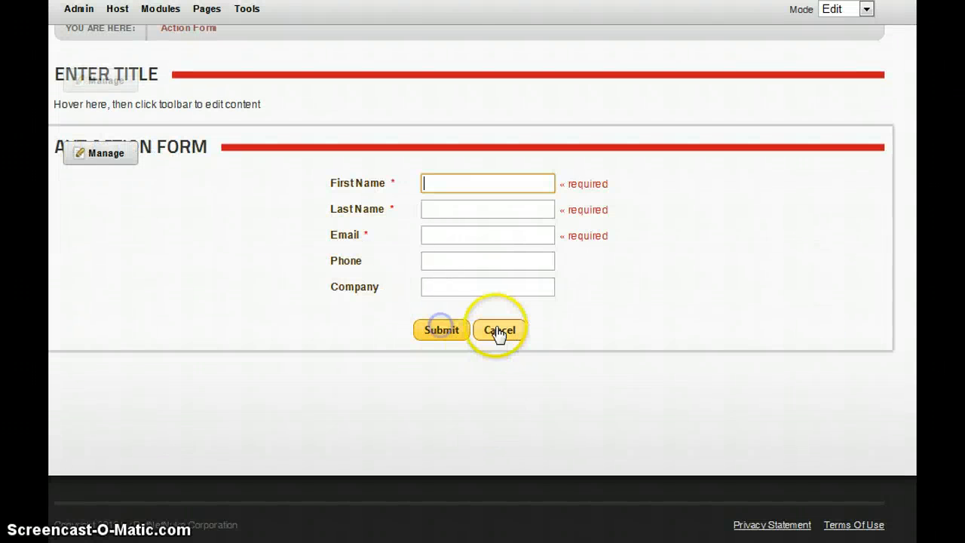
click(486, 235)
text(f)
click(188, 390)
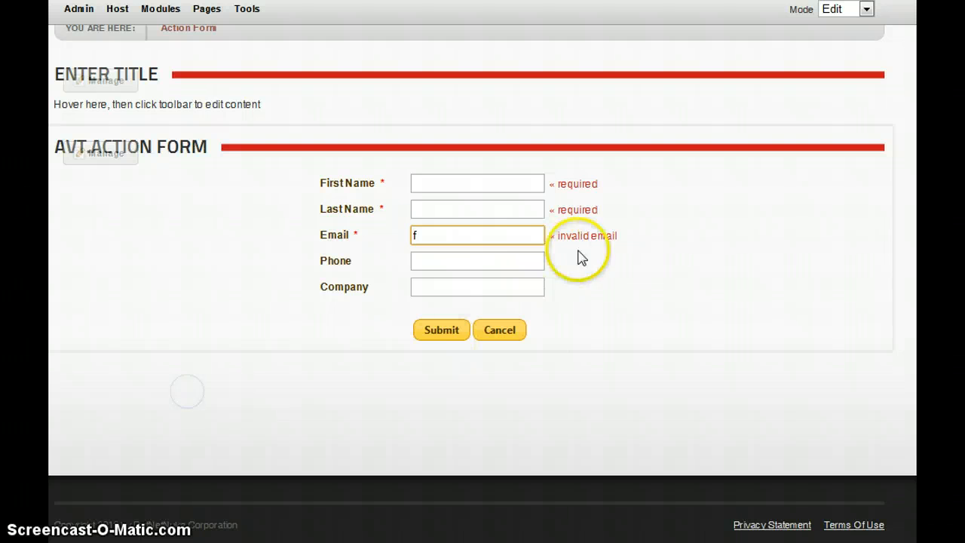
Enter "f" in the Phone field to test its validation and highlight the validation message.
click(458, 262)
text(f)
click(652, 336)
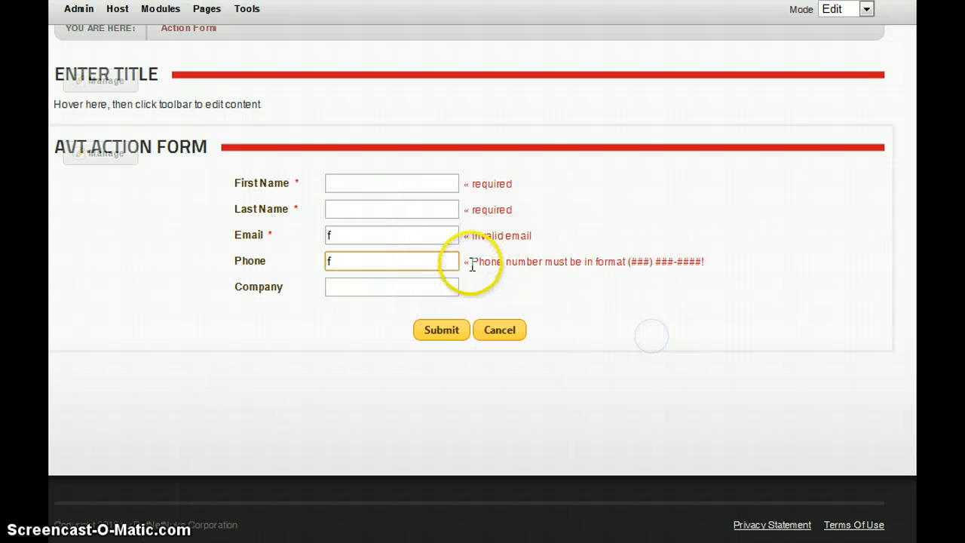
drag(472, 264, 731, 260)
click(713, 271)
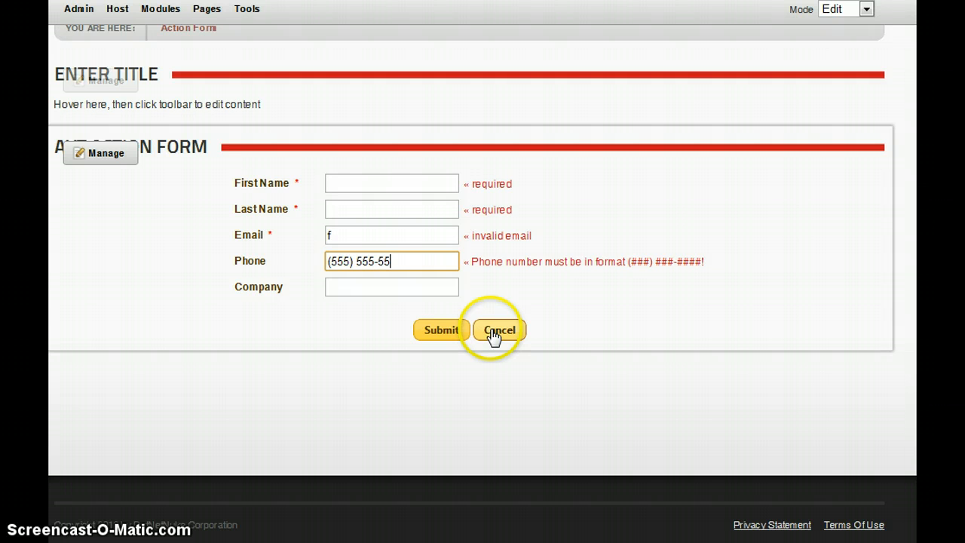
Complete the phone number in the (###) ###-#### format and remove its last digit to test the validator.
text(55)
click(492, 263)
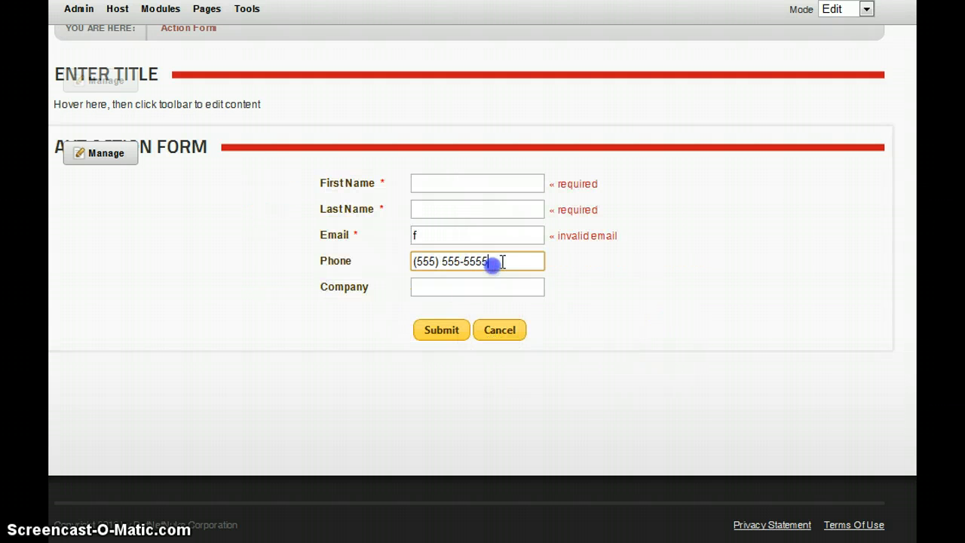
key(BackSpace)
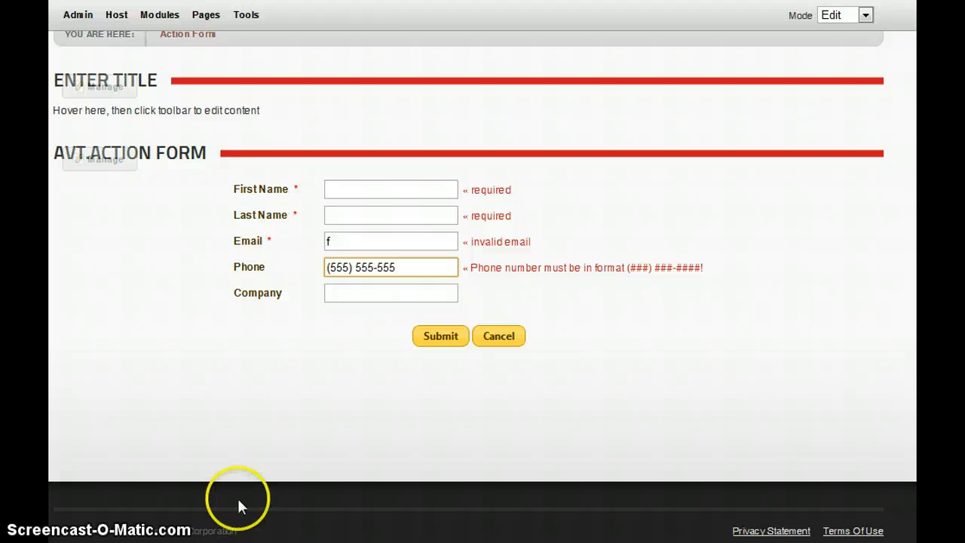
Switch to the file manager and open Defaults.xml from the ActionForm module's Config\Validators folder.
key(alt+Tab)
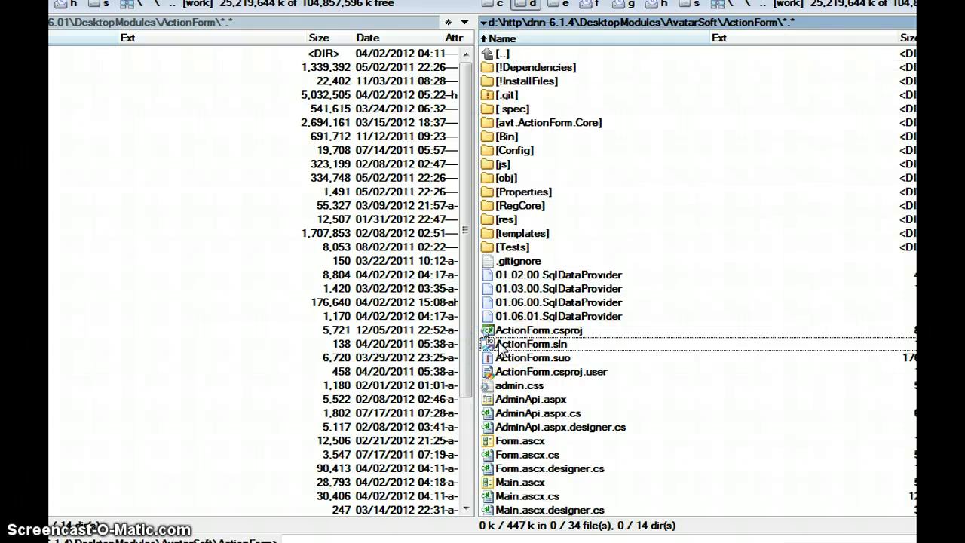
key(Home)
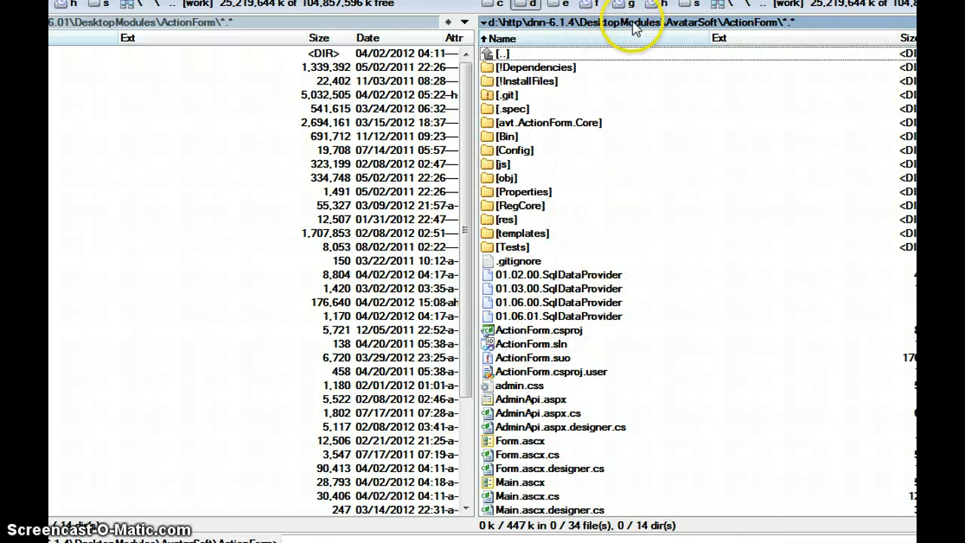
click(576, 157)
double_click(575, 154)
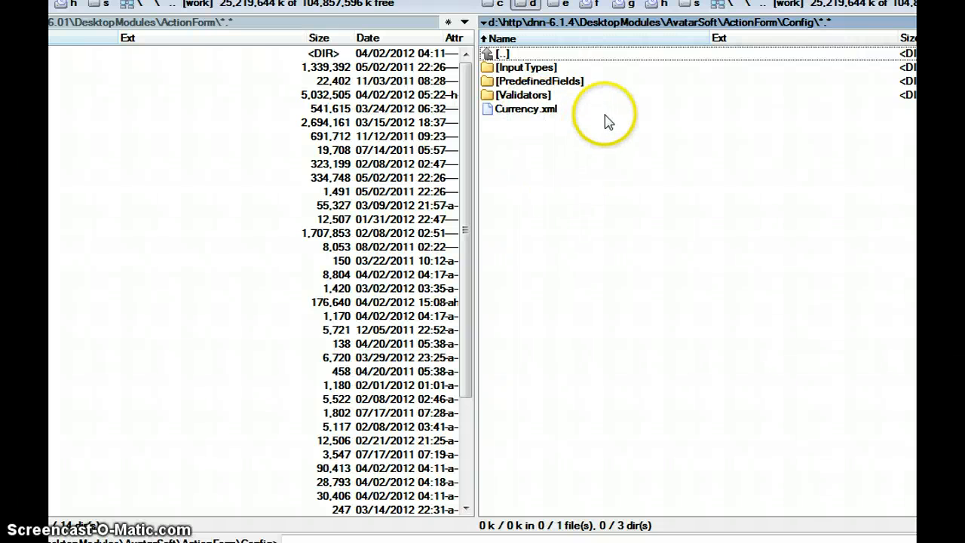
double_click(528, 96)
click(534, 86)
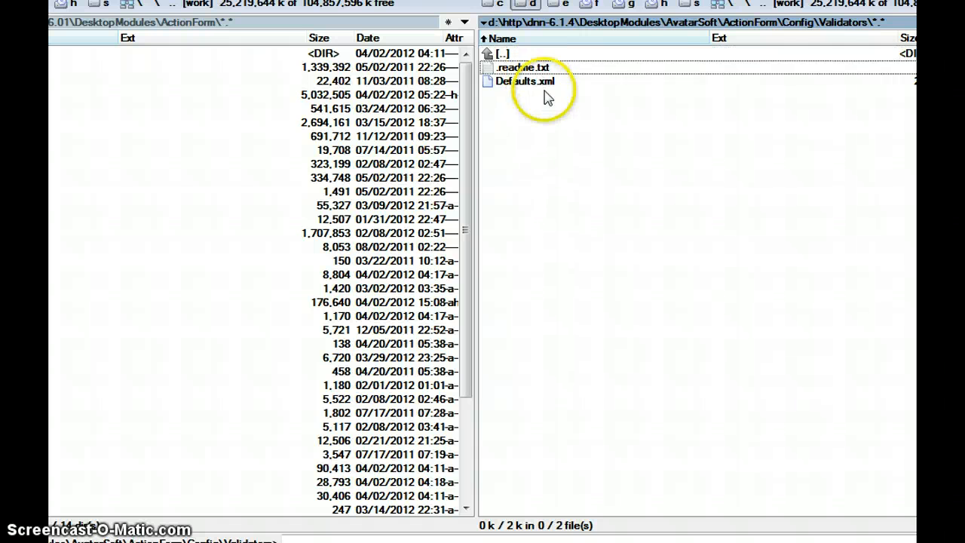
drag(582, 93, 420, 95)
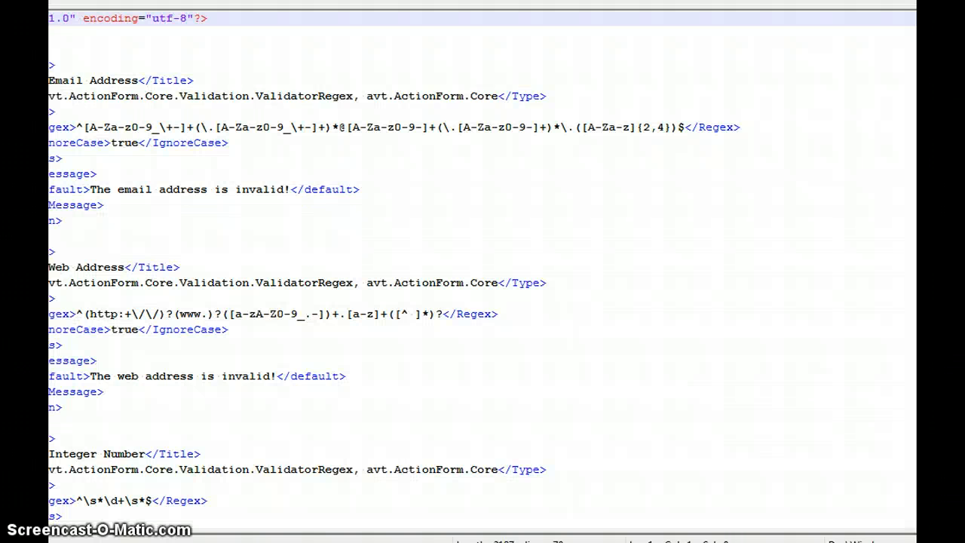
Examine the Email Address and Web Address validator definitions in Defaults.xml, including their titles and regular expressions.
drag(377, 0, 480, 0)
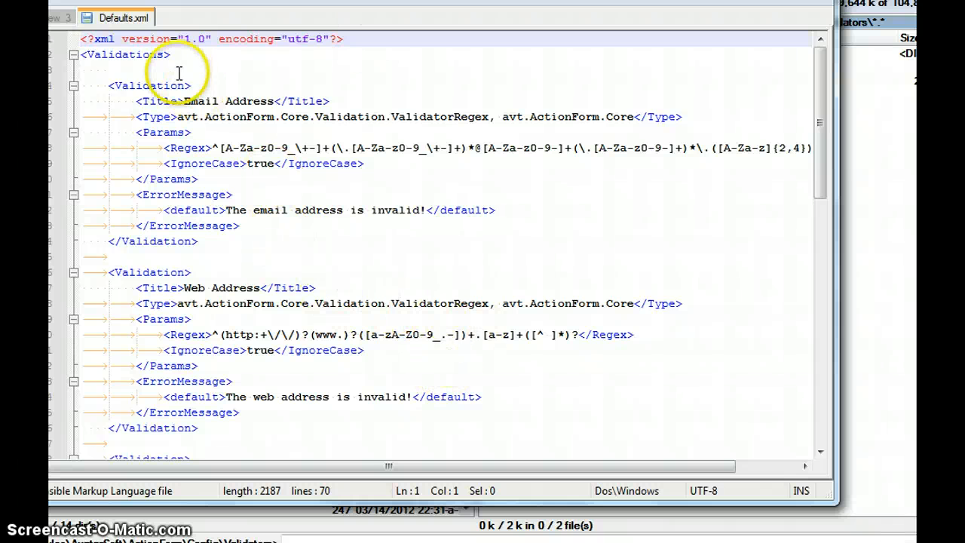
click(257, 178)
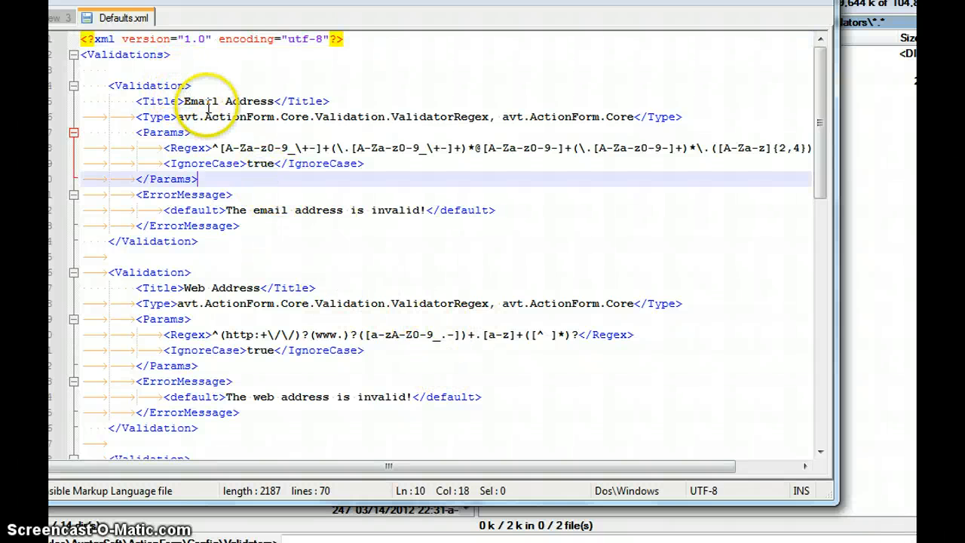
double_click(201, 102)
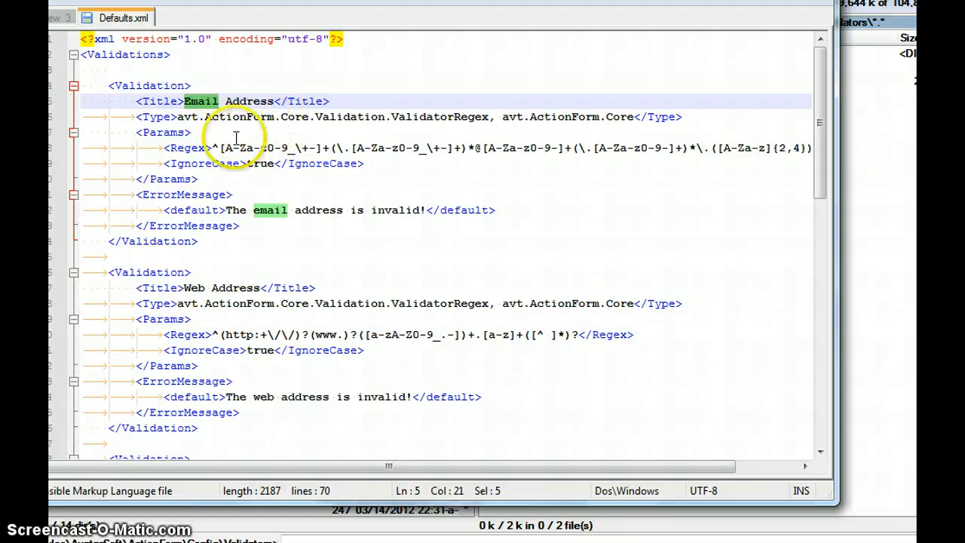
click(213, 147)
scroll(189, 215, down, 1)
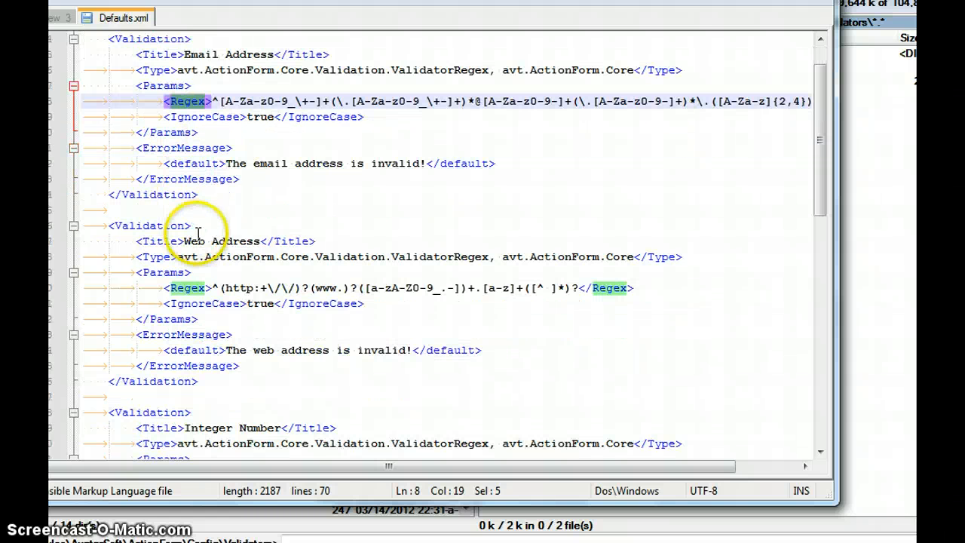
click(156, 239)
scroll(245, 252, down, 1)
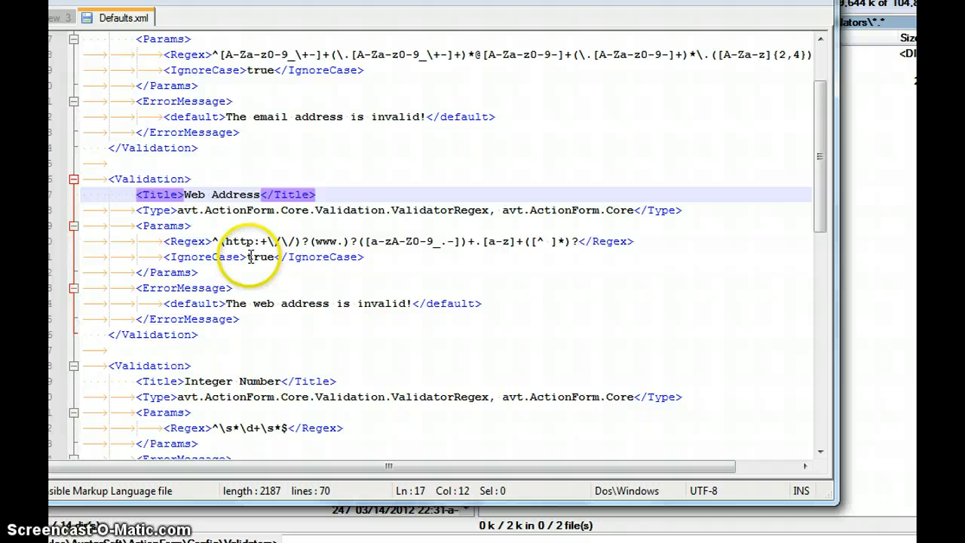
click(260, 239)
scroll(267, 272, down, 12)
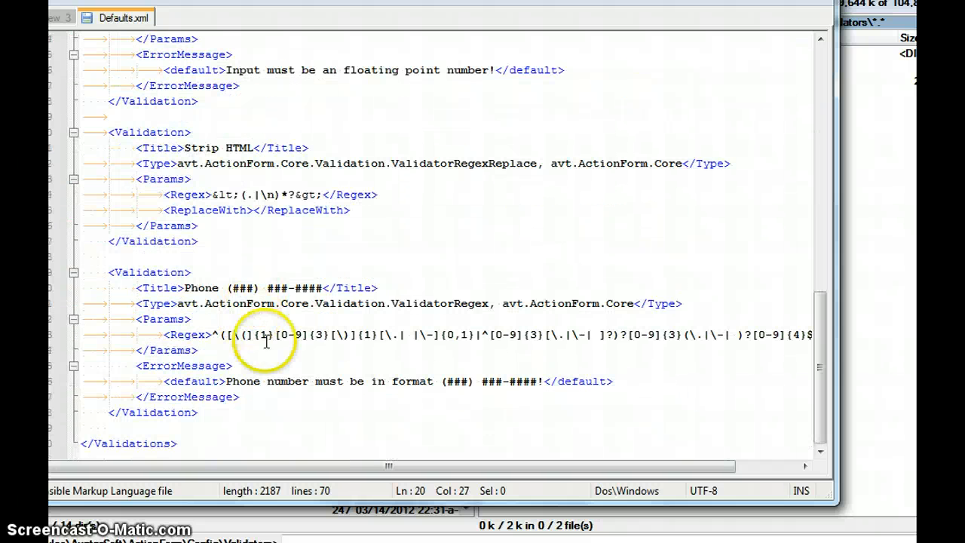
Examine the Phone (###) ###-#### validator and compare it with the other validators in Defaults.xml.
click(155, 272)
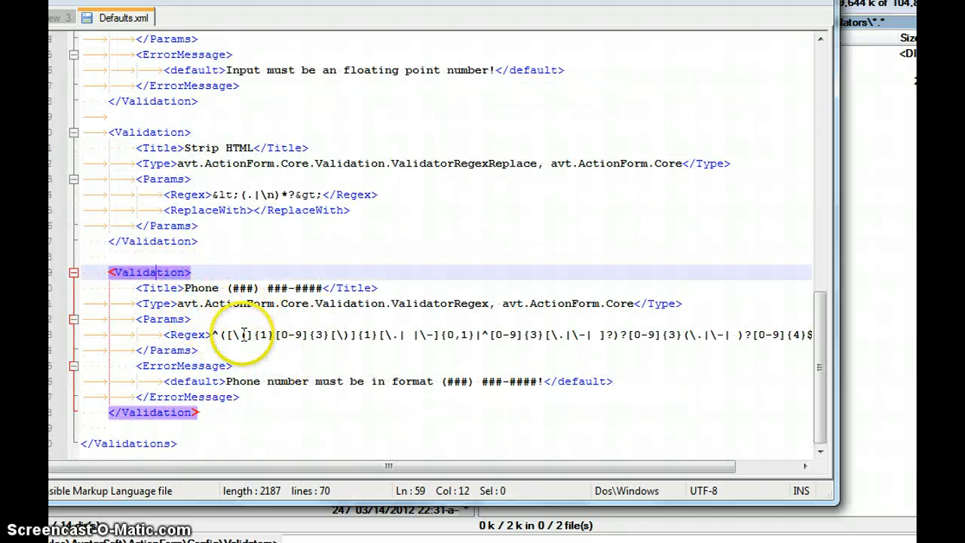
click(186, 290)
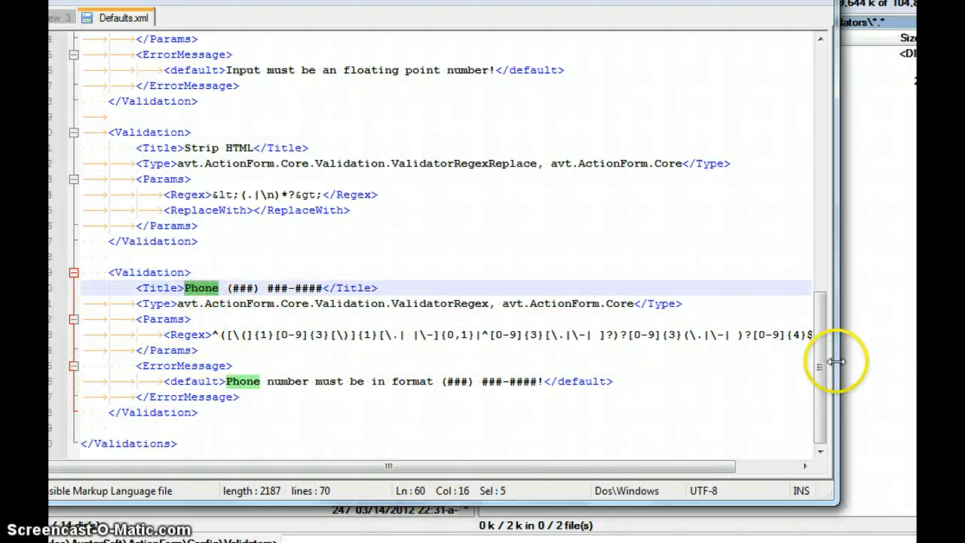
drag(823, 363, 825, 166)
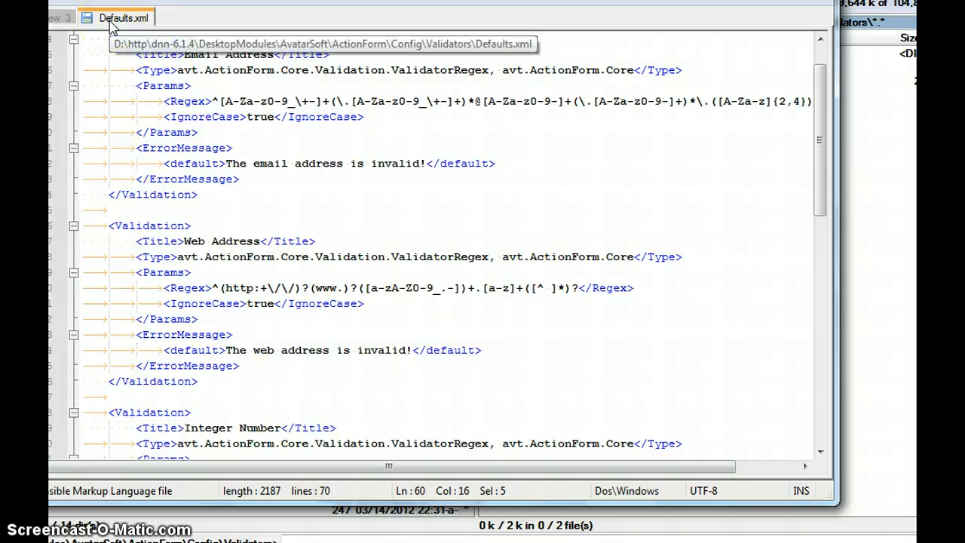
drag(826, 159, 826, 364)
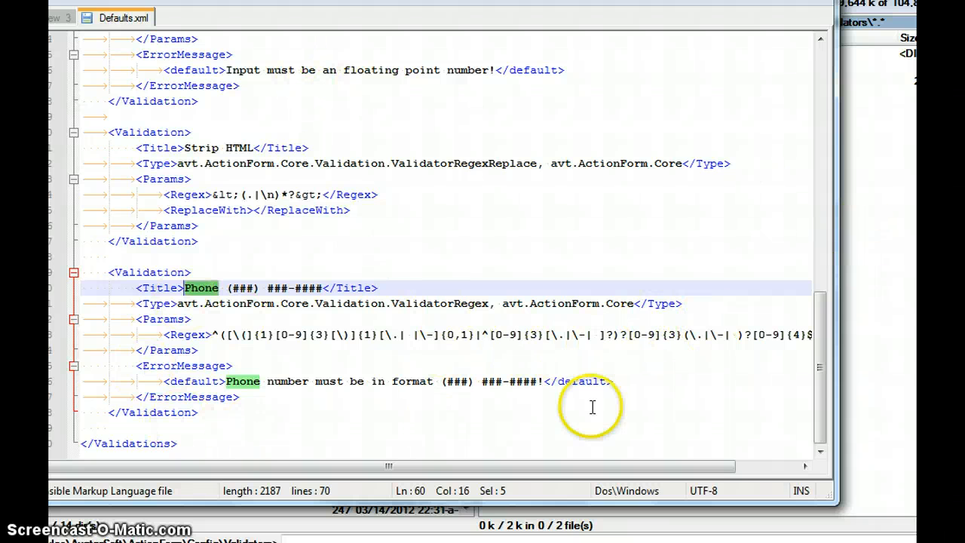
Switch to the file manager, duplicate Defaults.xml in the Validators folder and delete the surplus second copy.
click(882, 350)
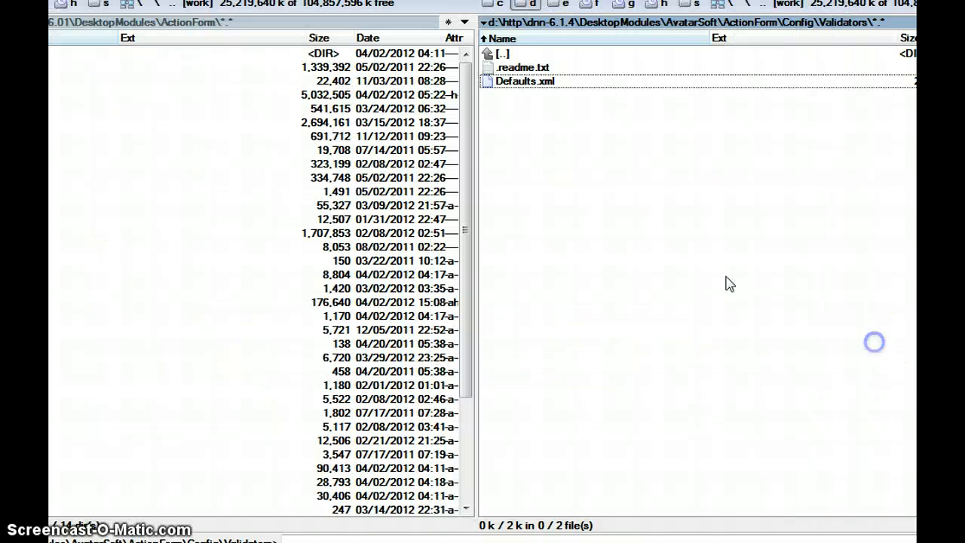
click(564, 207)
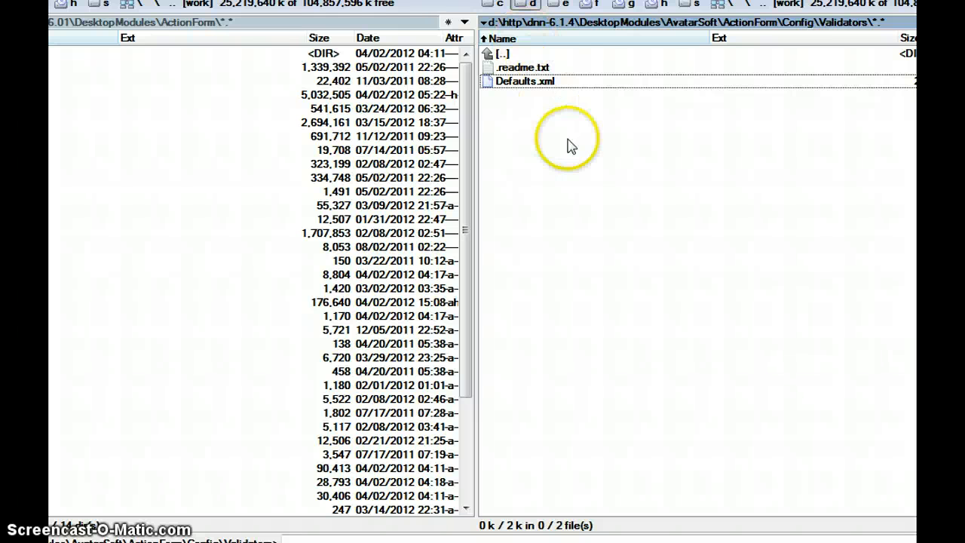
click(551, 63)
click(567, 83)
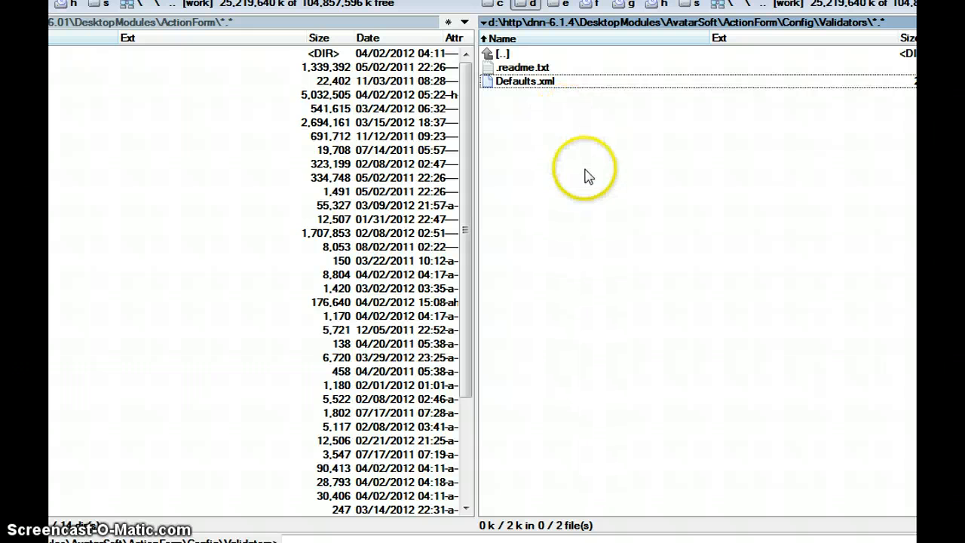
key(ctrl+v)
key(ctrl+v)
click(581, 110)
key(Delete)
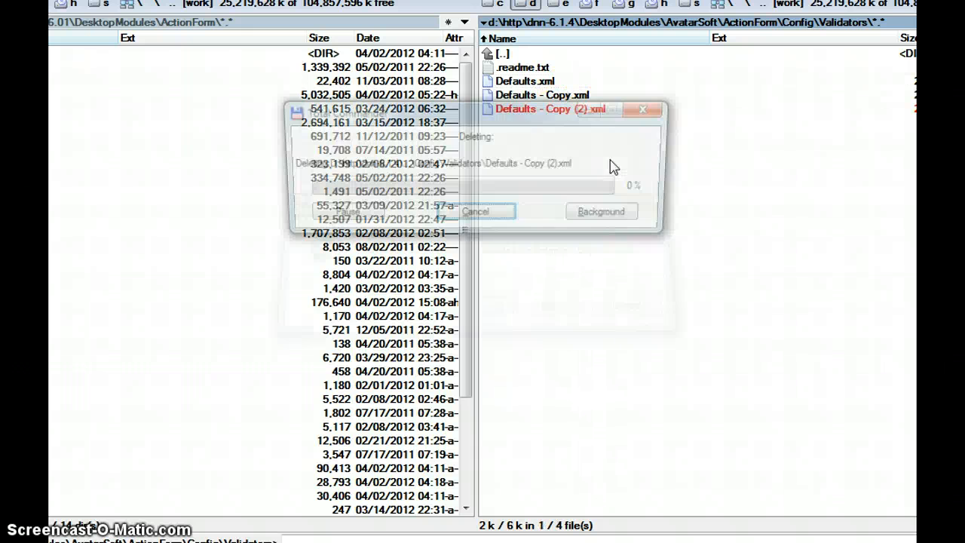
Rename the copied file to MaxCompanyLength.xml and open it in the text editor.
key(shift+F6)
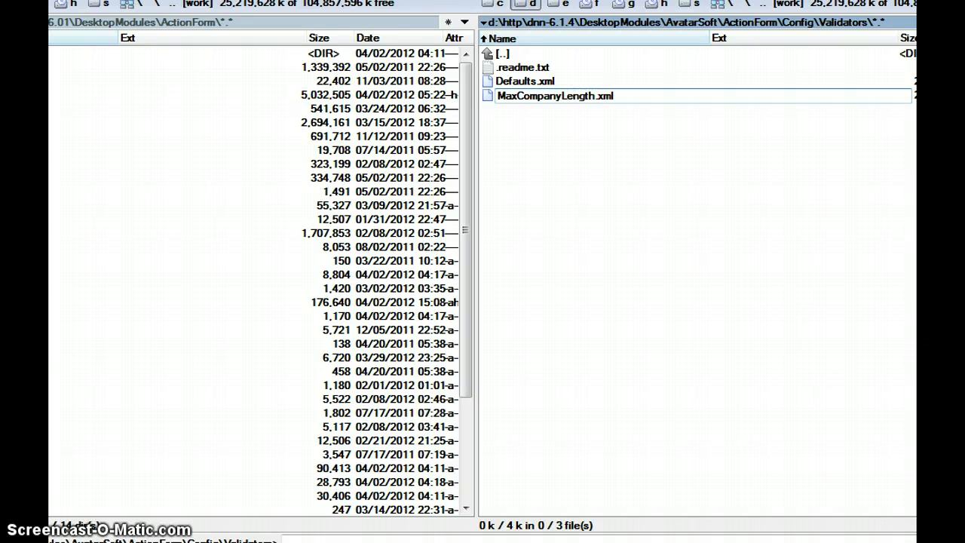
key(Return)
key(F4)
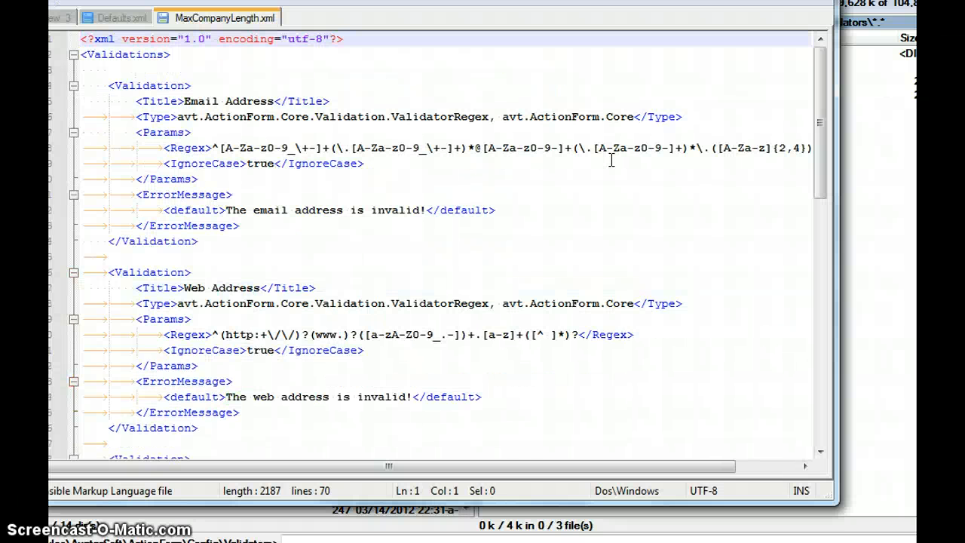
click(188, 66)
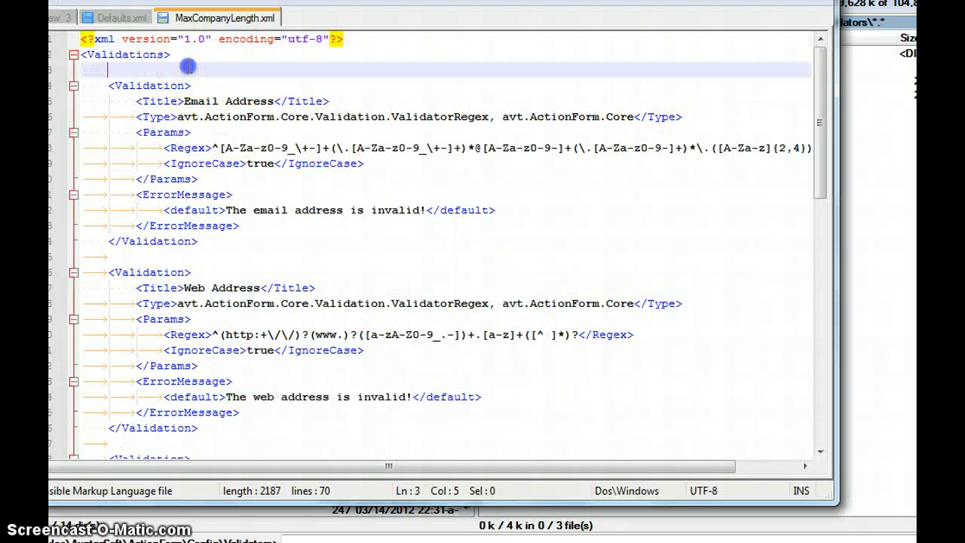
scroll(556, 208, down, 13)
shift+click(290, 302)
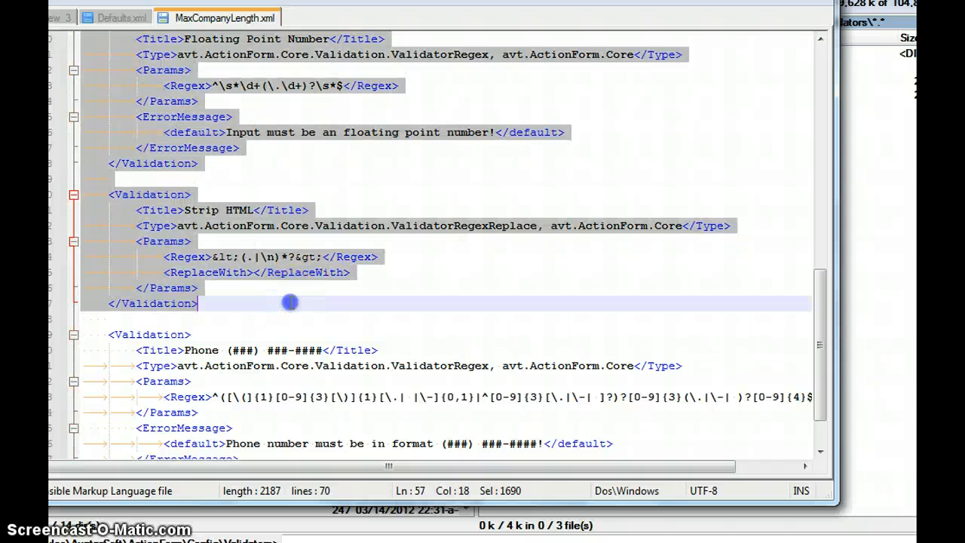
key(Delete)
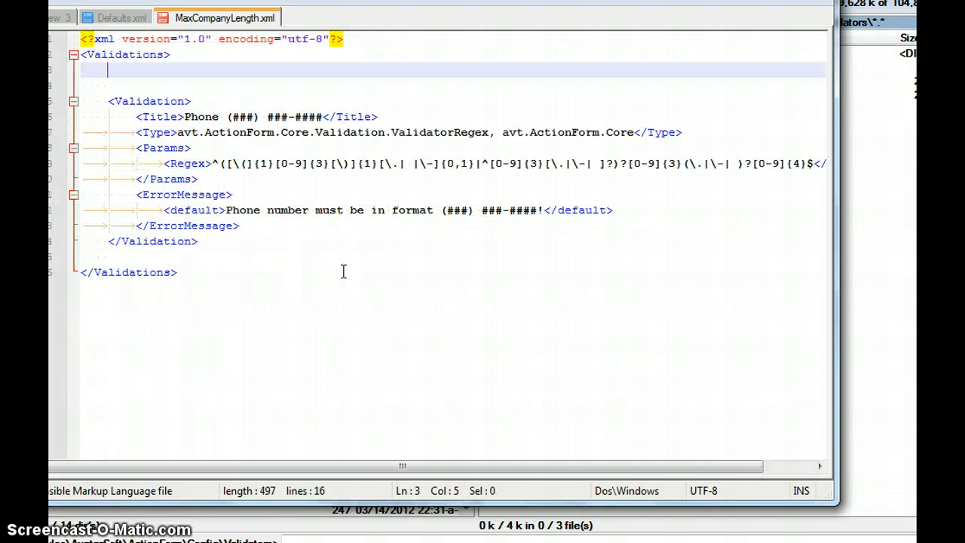
key(ctrl+l)
key(ctrl+l)
key(Return)
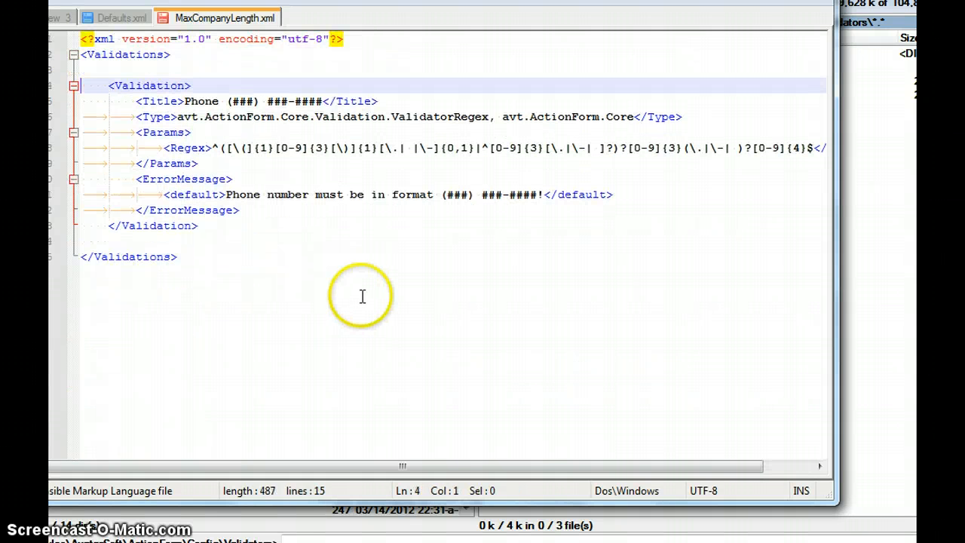
click(152, 55)
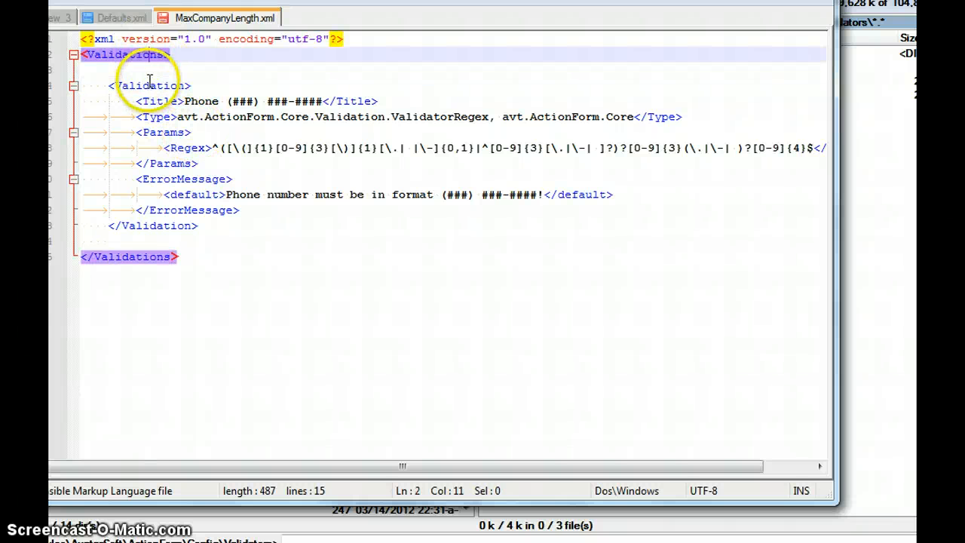
key(ctrl+z)
key(ctrl+z)
key(ctrl+z)
key(ctrl+z)
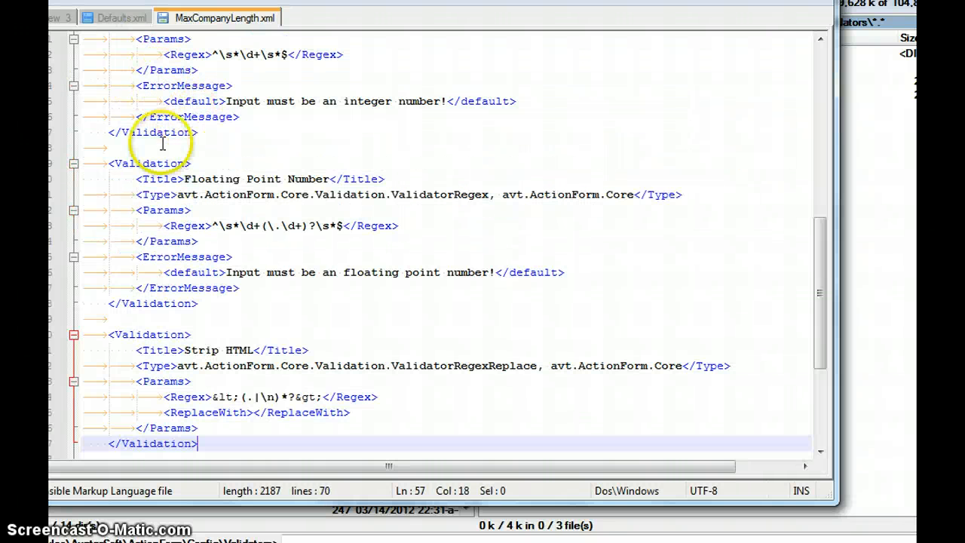
Delete all Validation blocks above the Phone validator in MaxCompanyLength.xml, along with the leftover blank lines.
click(149, 337)
click(156, 161)
scroll(157, 157, up, 4)
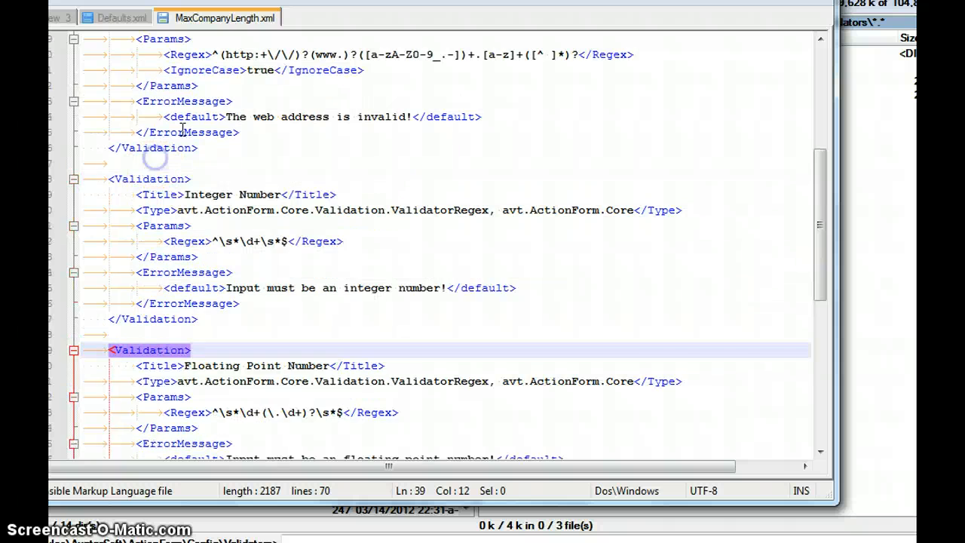
click(162, 180)
scroll(249, 256, down, 9)
click(263, 243)
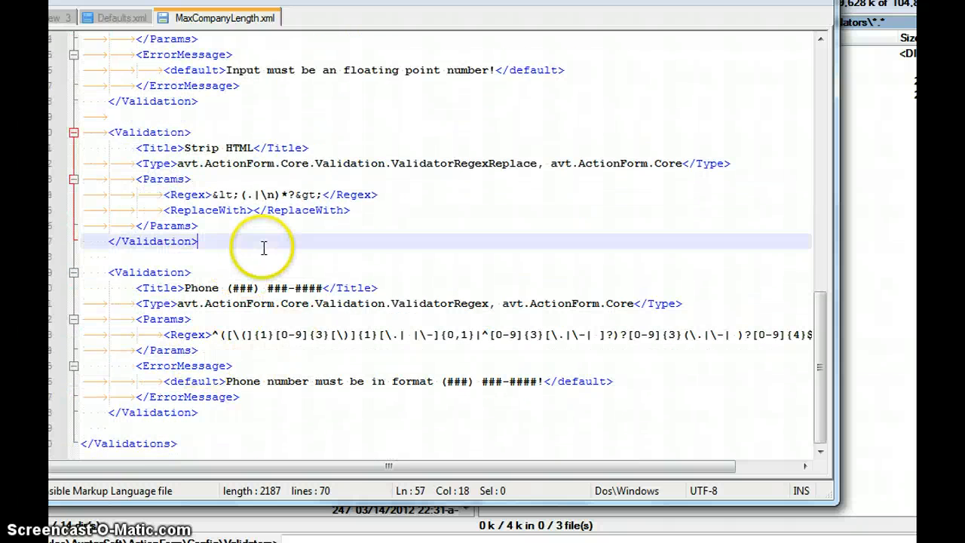
scroll(276, 222, up, 14)
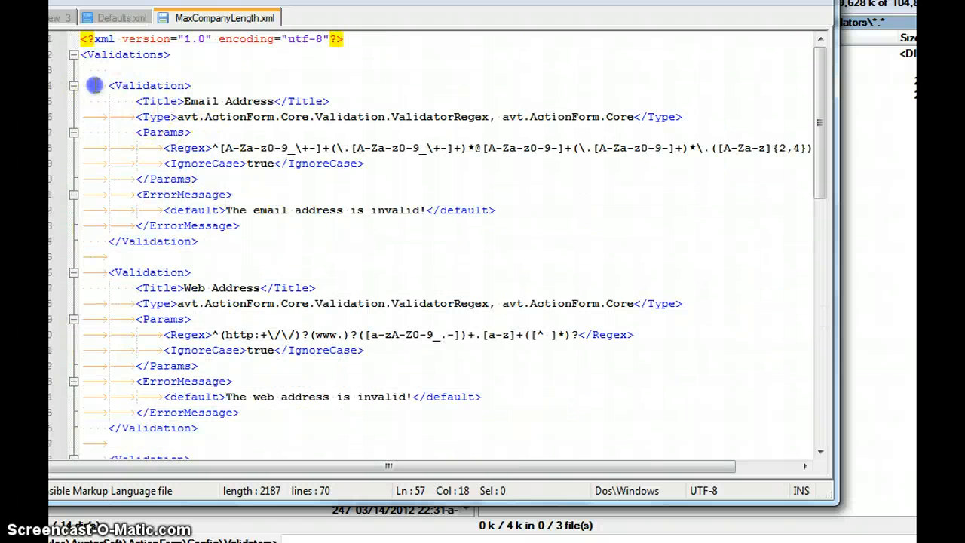
shift+click(93, 87)
key(Delete)
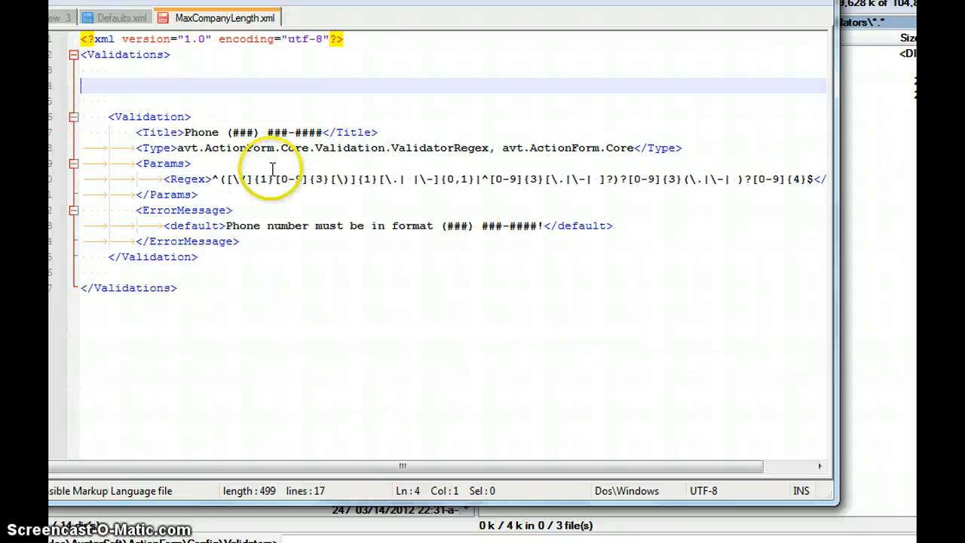
key(Delete)
key(BackSpace)
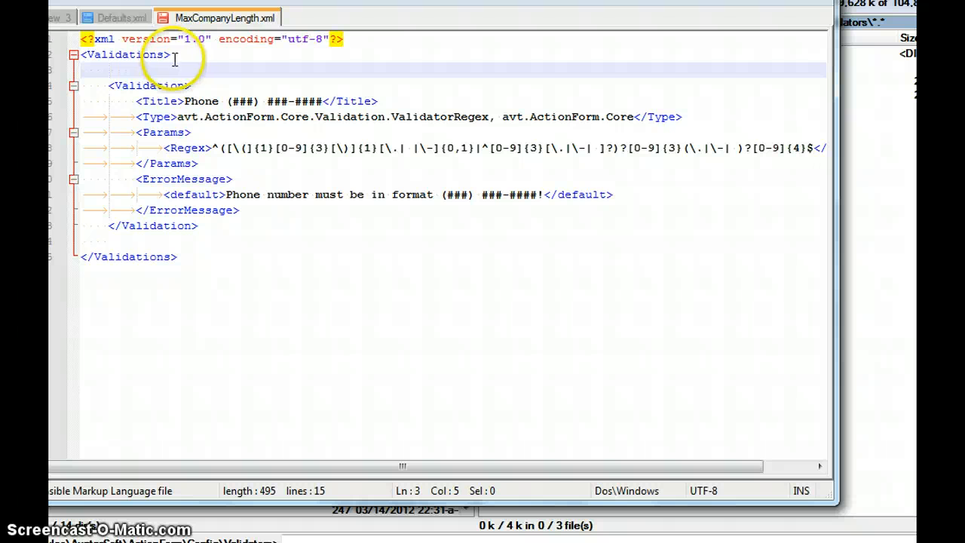
Replace the remaining validator's title with "My Company MaxLen".
click(198, 102)
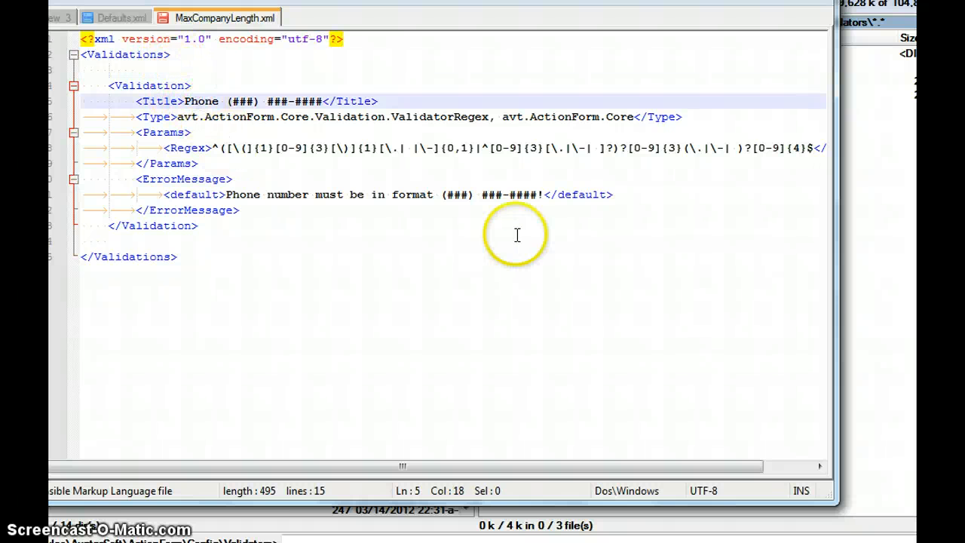
key(ctrl+shift+Right)
key(ctrl+shift+Right)
key(ctrl+shift+Right)
key(ctrl+shift+Right)
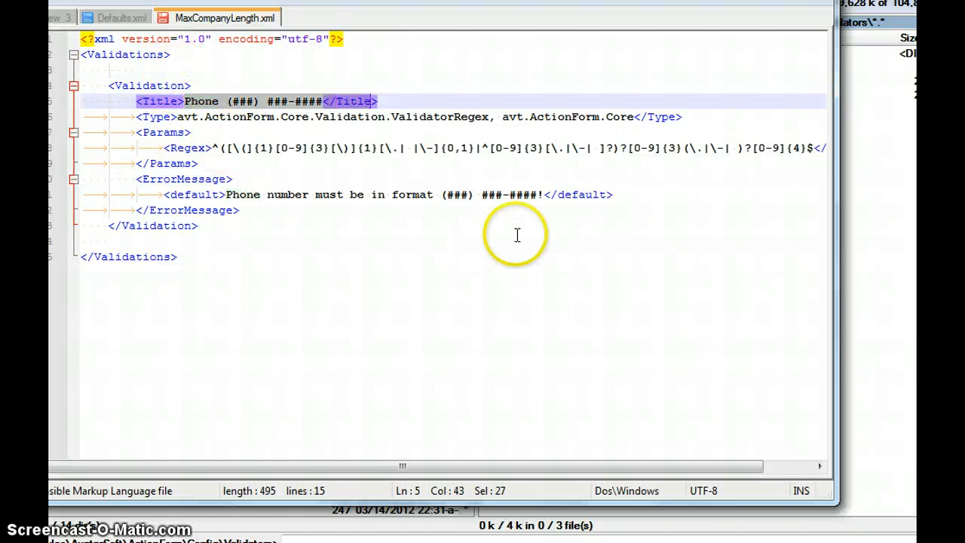
key(ctrl+shift+Left)
key(ctrl+shift+Left)
key(ctrl+shift+Right)
key(shift+Left)
key(shift+Left)
text(M)
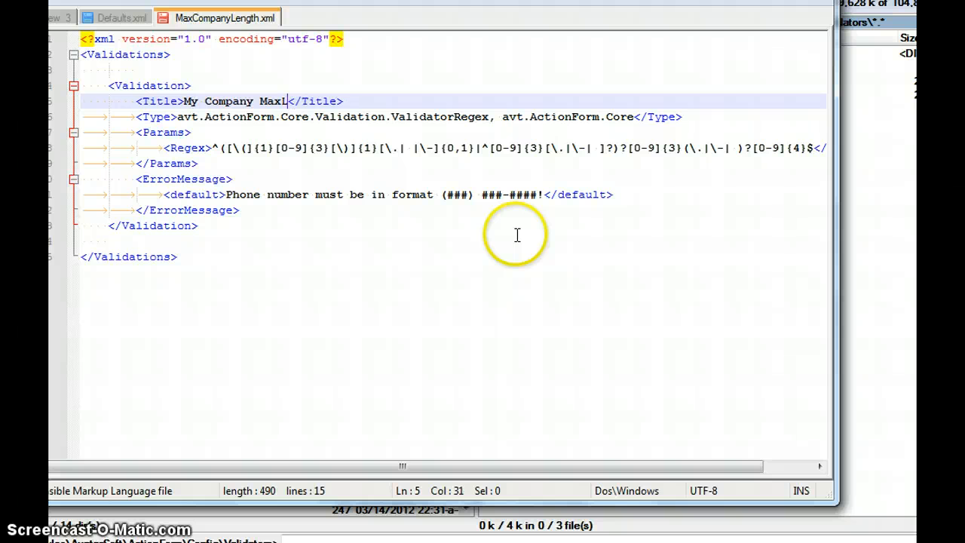
key(Down)
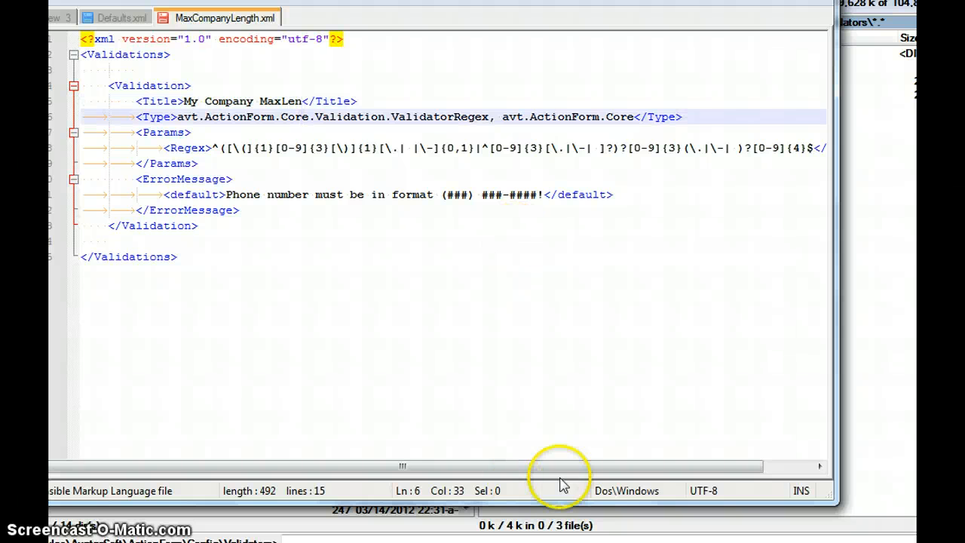
Replace the phone pattern in the Regex parameter with ^\w{0,10}$.
click(223, 148)
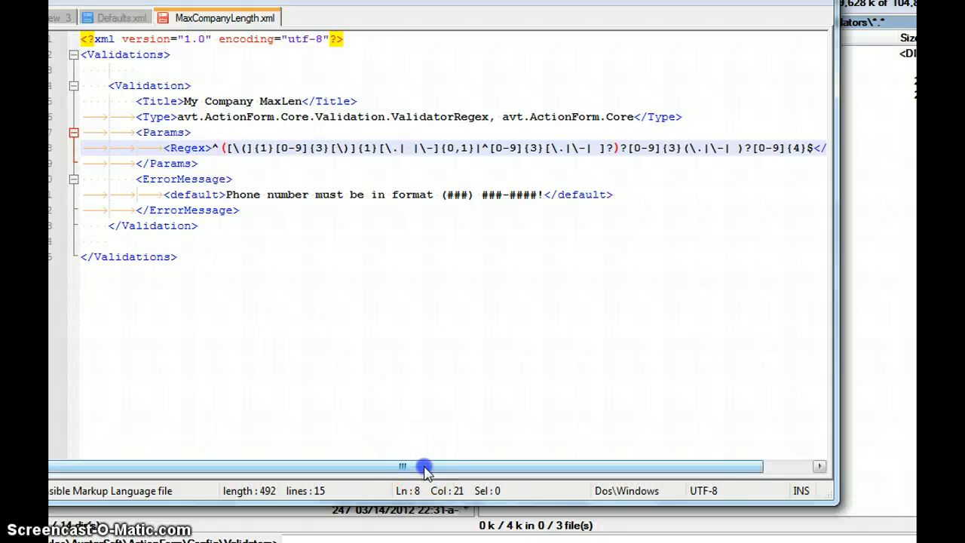
drag(425, 470, 485, 485)
click(178, 148)
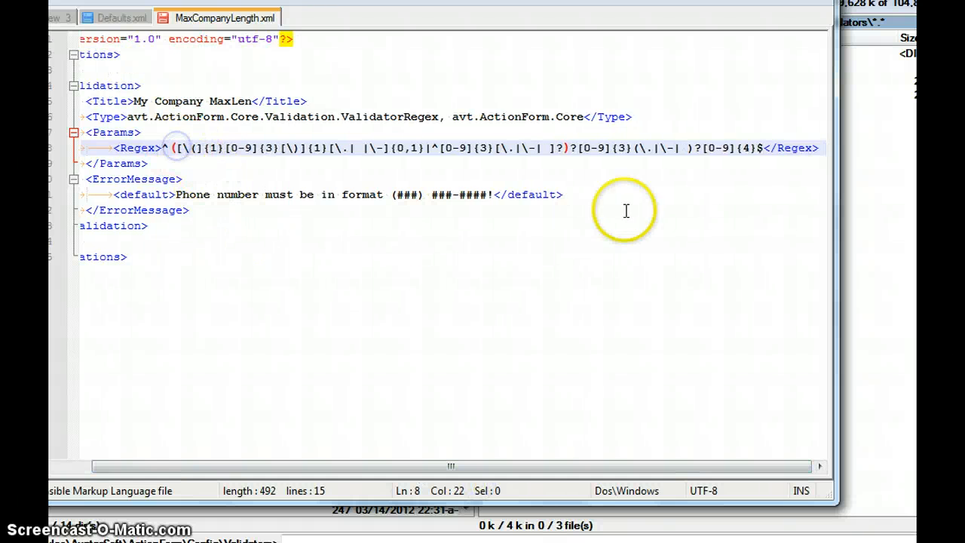
shift+click(739, 148)
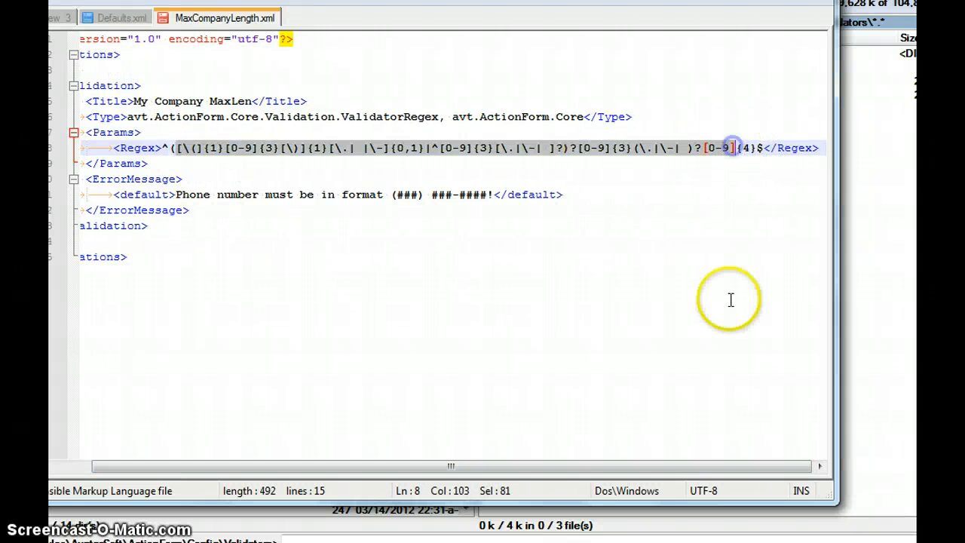
key(BackSpace)
key(BackSpace)
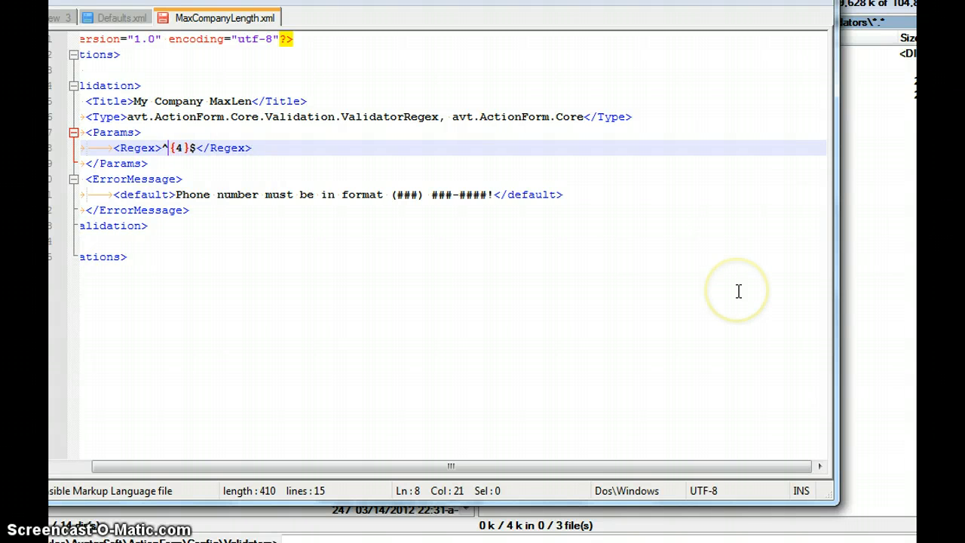
text(\w)
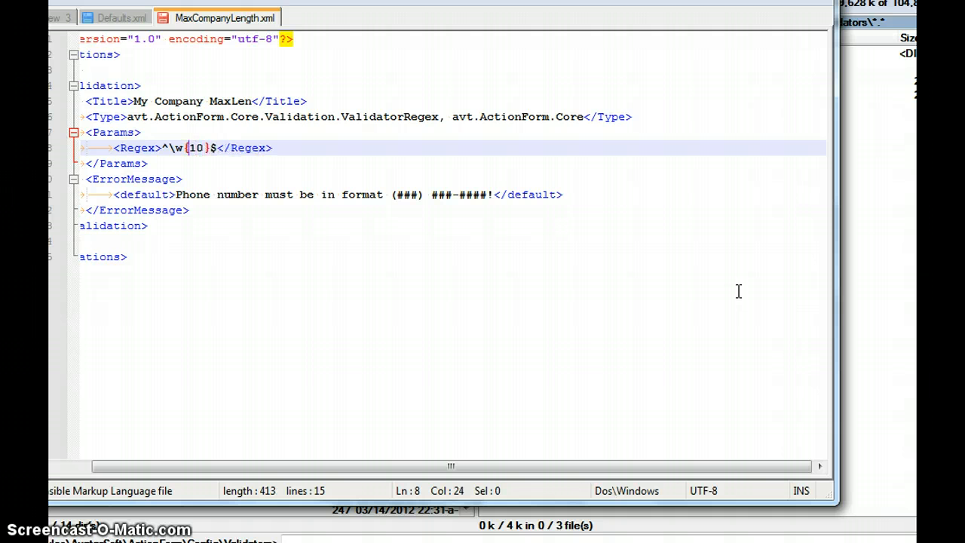
key(Down)
key(Up)
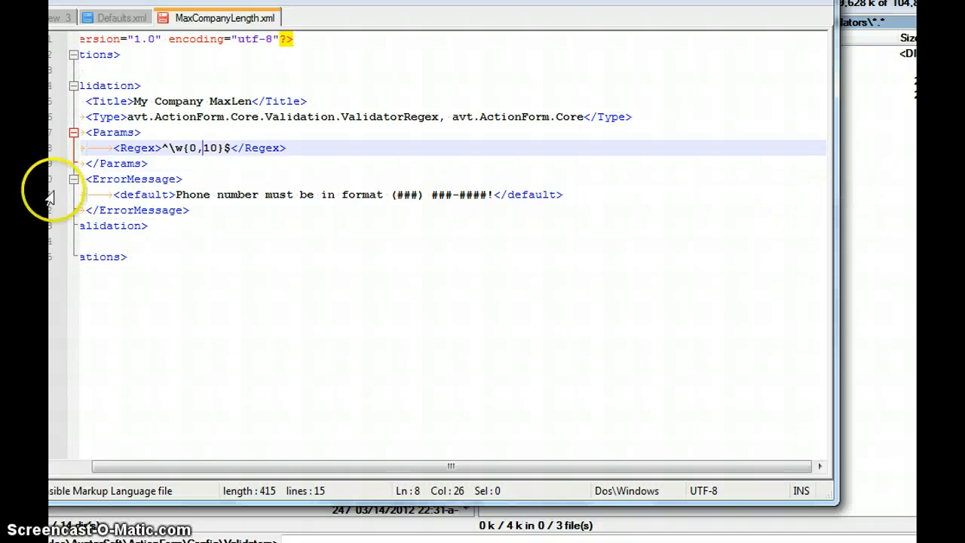
Examine the new regular expression's parts: the start and end anchors, the word-character token and the length range.
click(272, 161)
click(174, 147)
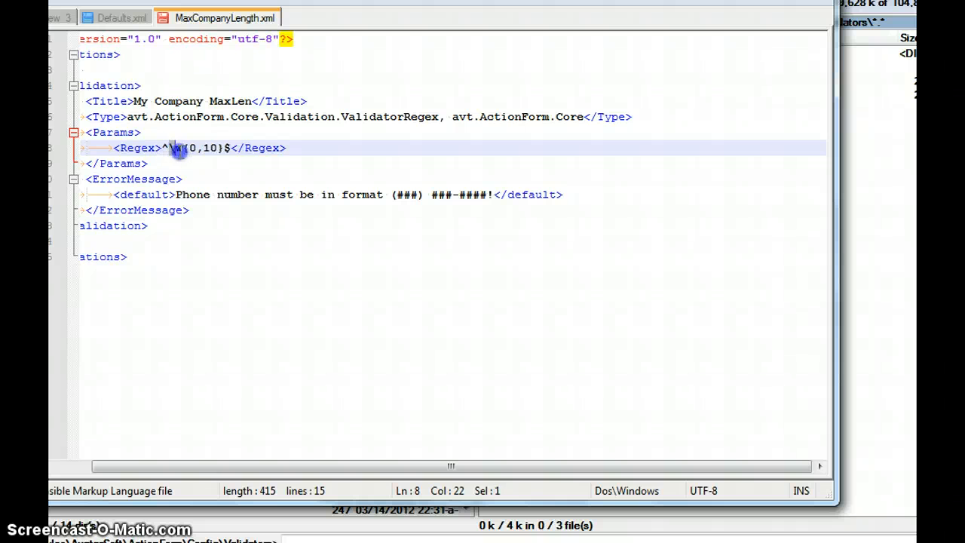
drag(178, 149, 183, 148)
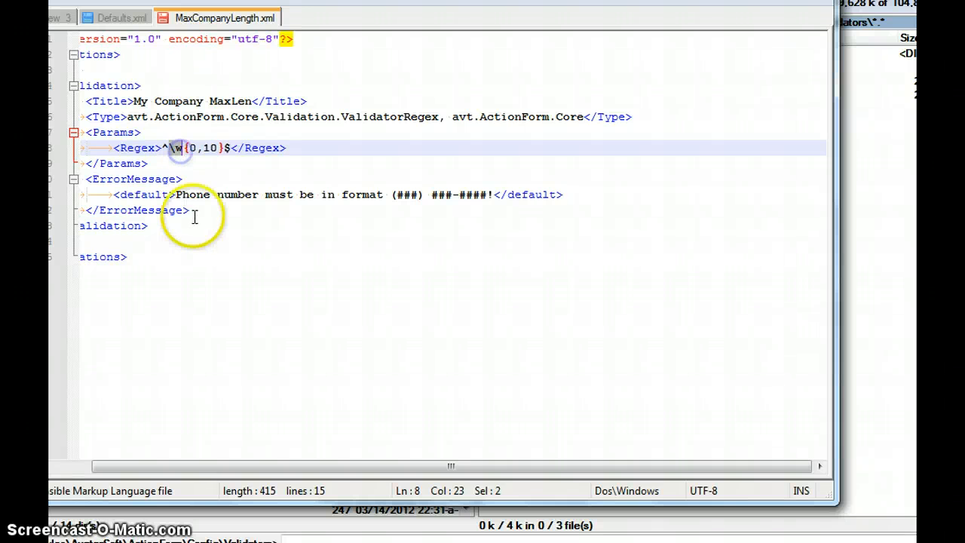
click(210, 149)
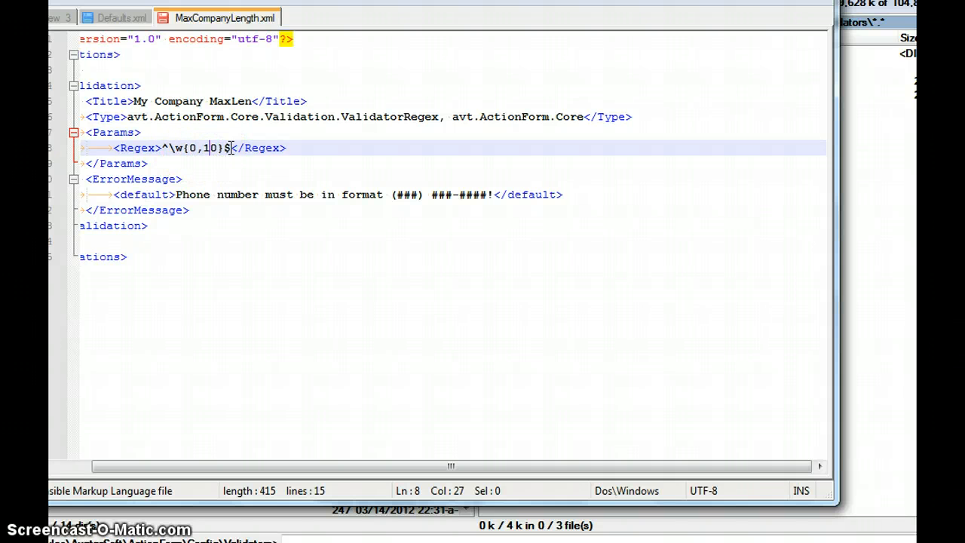
click(162, 146)
double_click(227, 147)
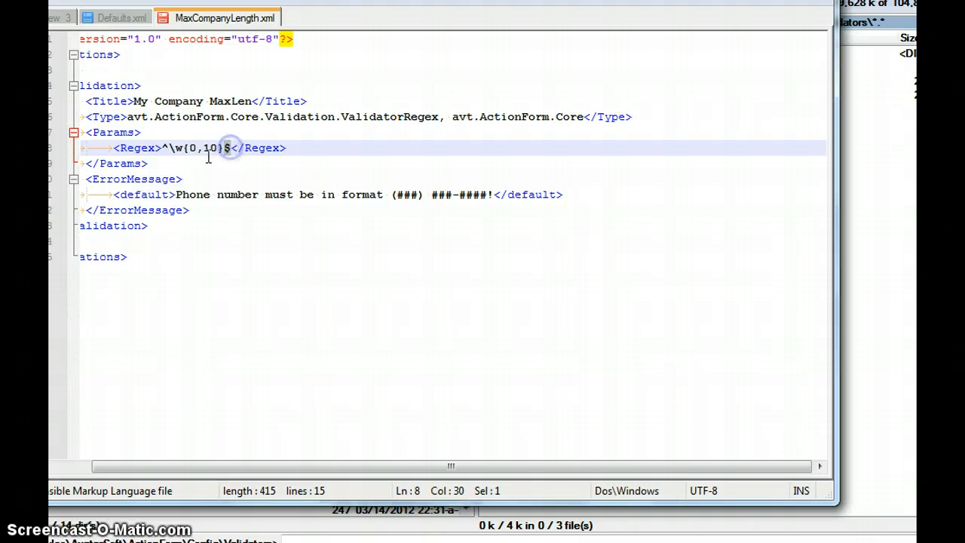
click(164, 148)
double_click(179, 149)
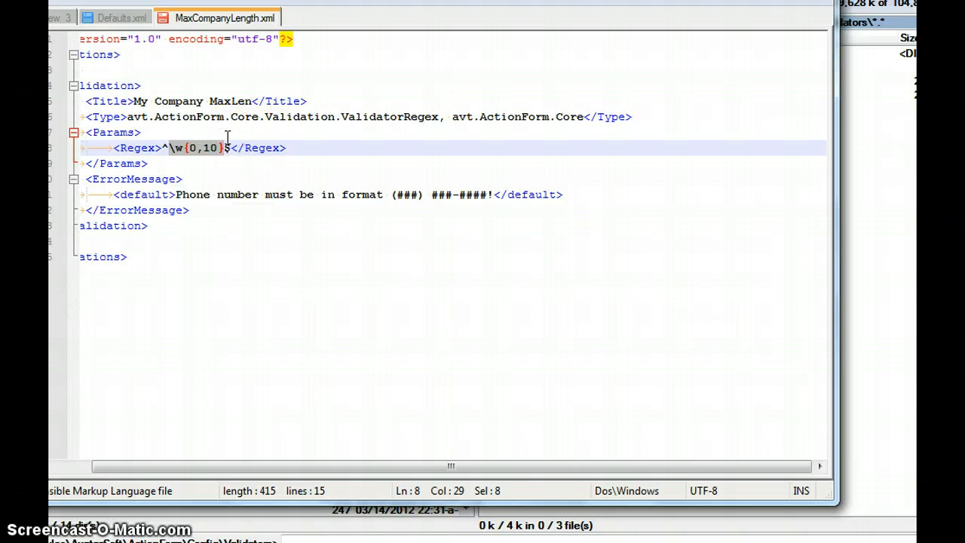
double_click(229, 147)
click(226, 225)
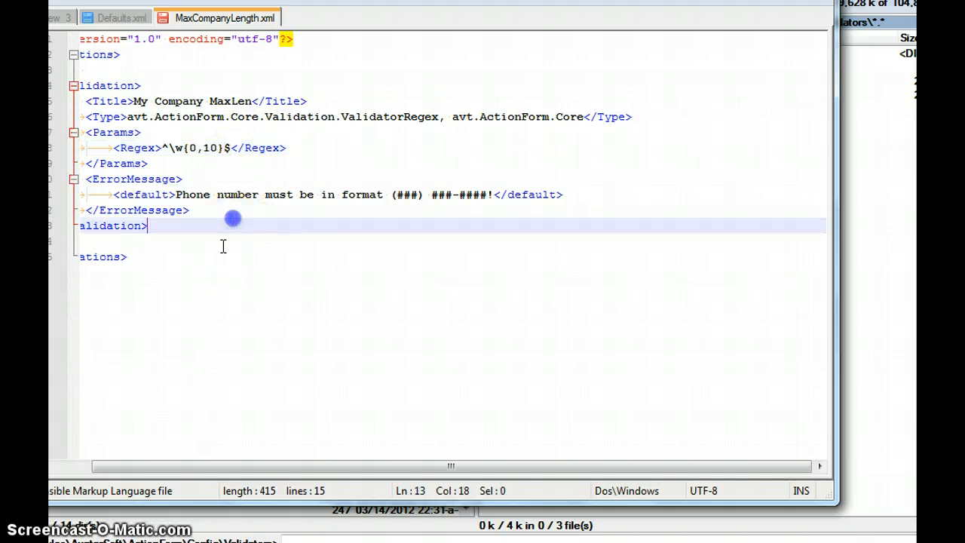
Replace the default error message with "Company Name must be less than 10 characters!" and save the file.
drag(177, 194, 484, 202)
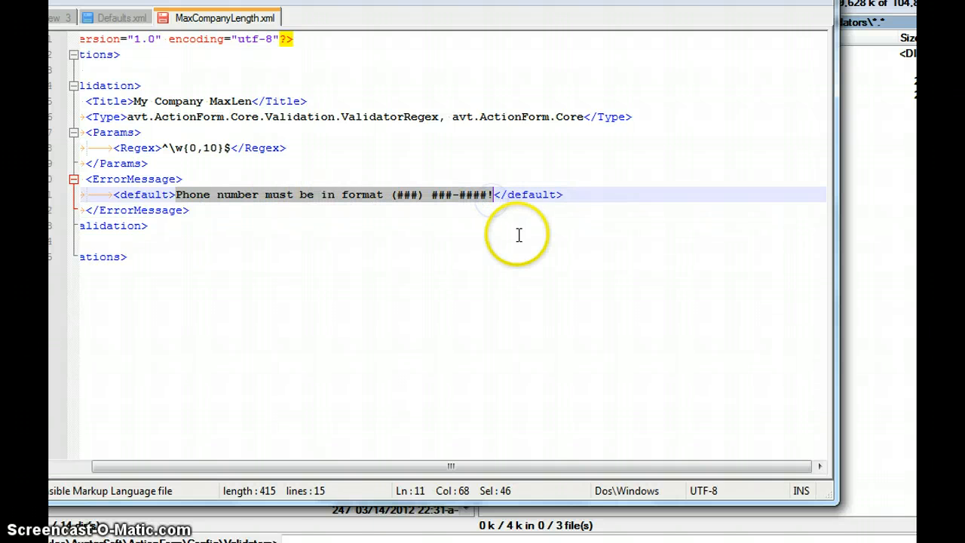
text(Company Nam)
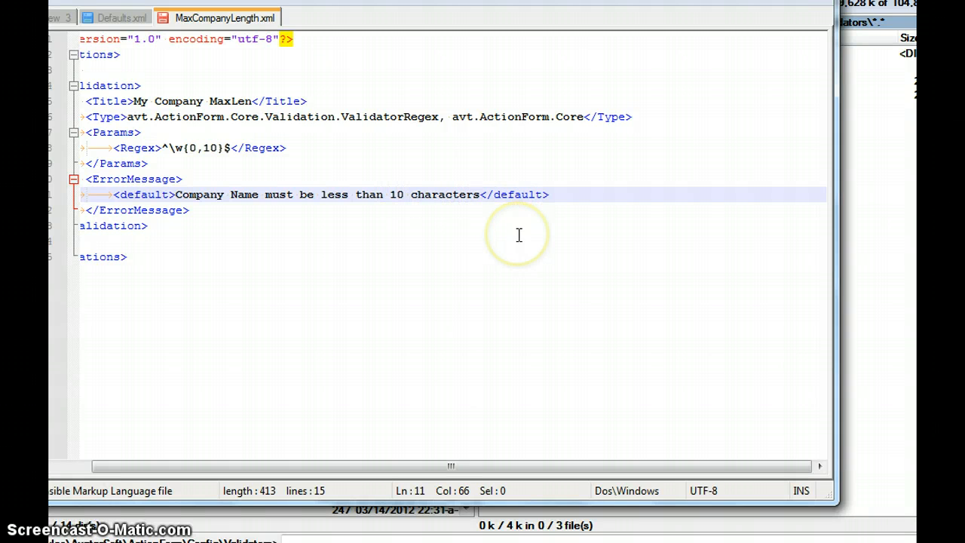
text(!)
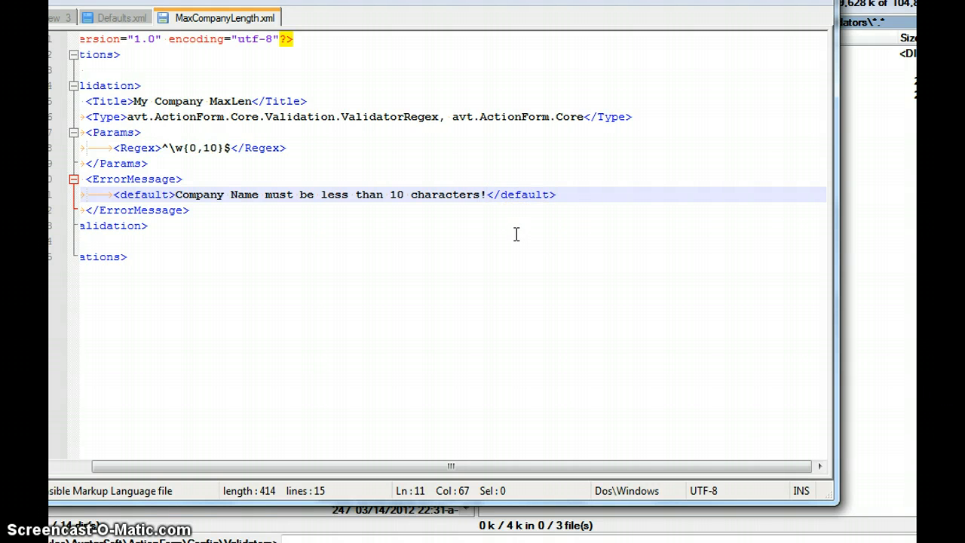
Switch to the DotNetNuke page in the browser and open the Action Form's management page at Step 2: The Form.
key(alt+Tab)
click(508, 216)
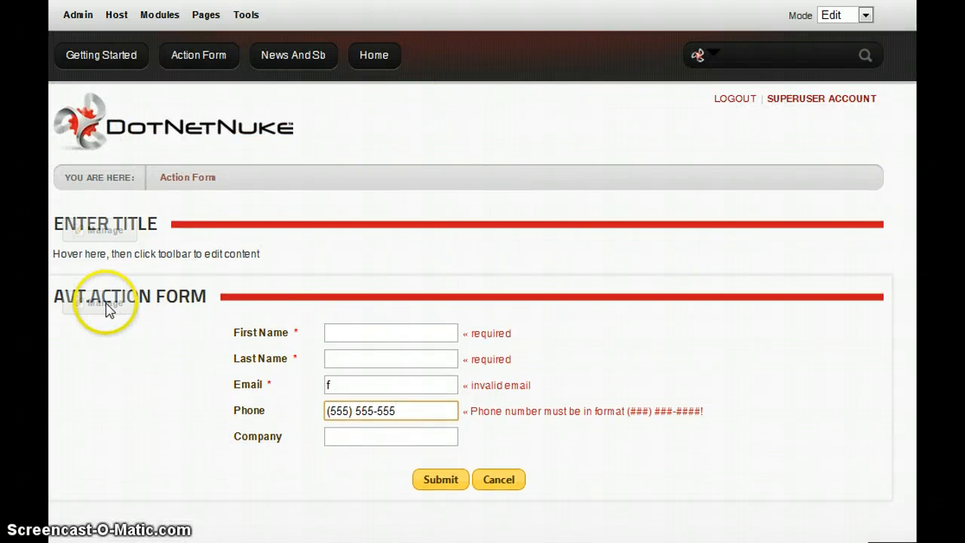
mouse_move(108, 309)
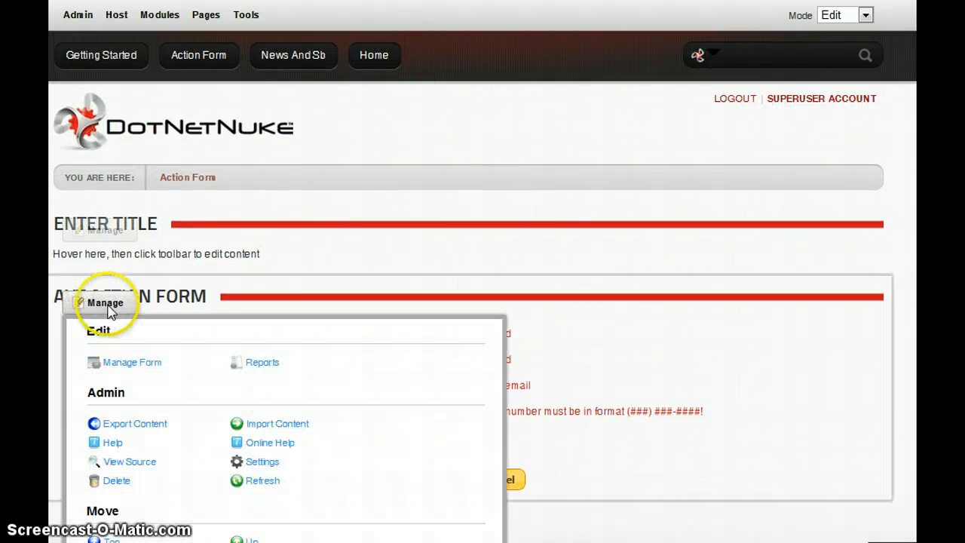
click(127, 365)
click(241, 275)
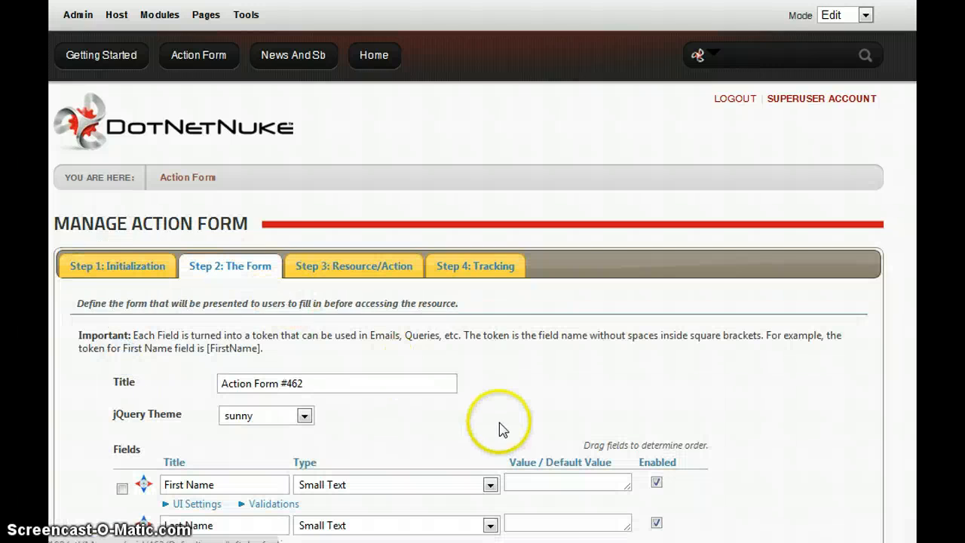
Check which validators are offered for the Company field's custom validation #1.
scroll(367, 344, down, 5)
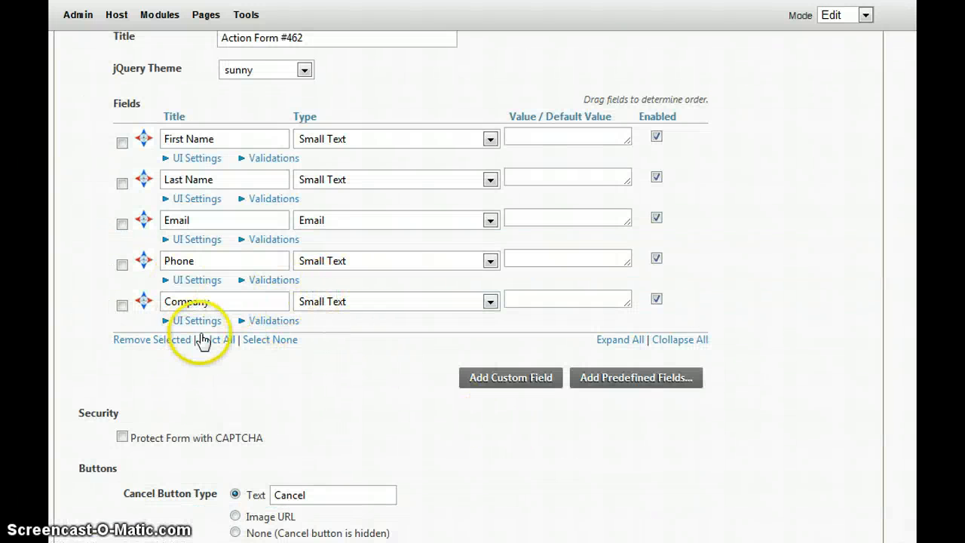
click(279, 322)
scroll(335, 361, down, 2)
click(385, 279)
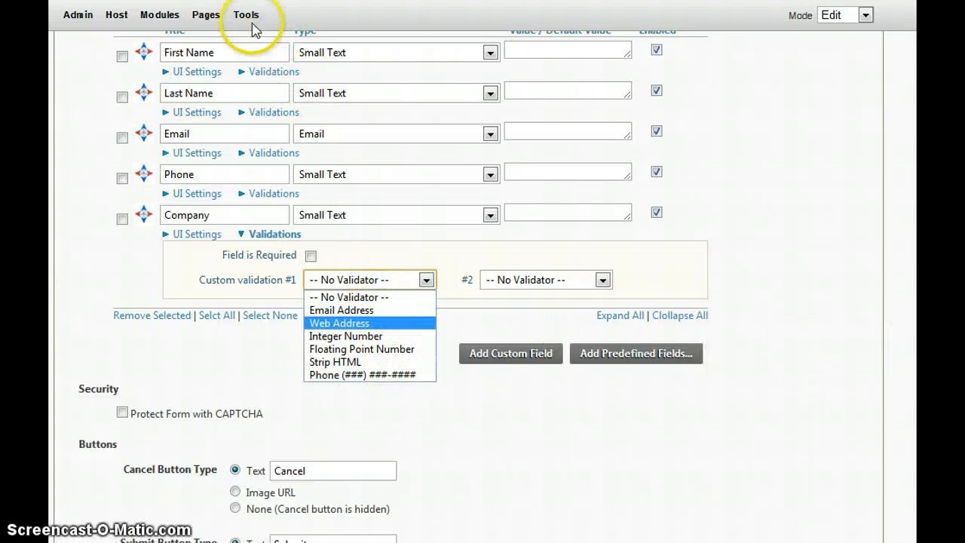
Clear the site cache and check the Company field's custom validation #1 choices again under Step 2: The Form.
mouse_move(246, 17)
click(494, 65)
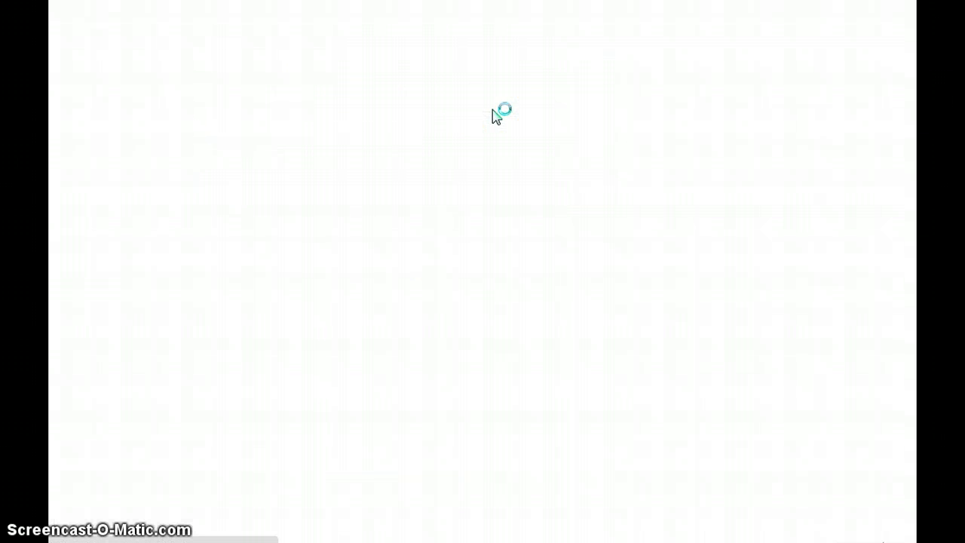
scroll(558, 180, down, 1)
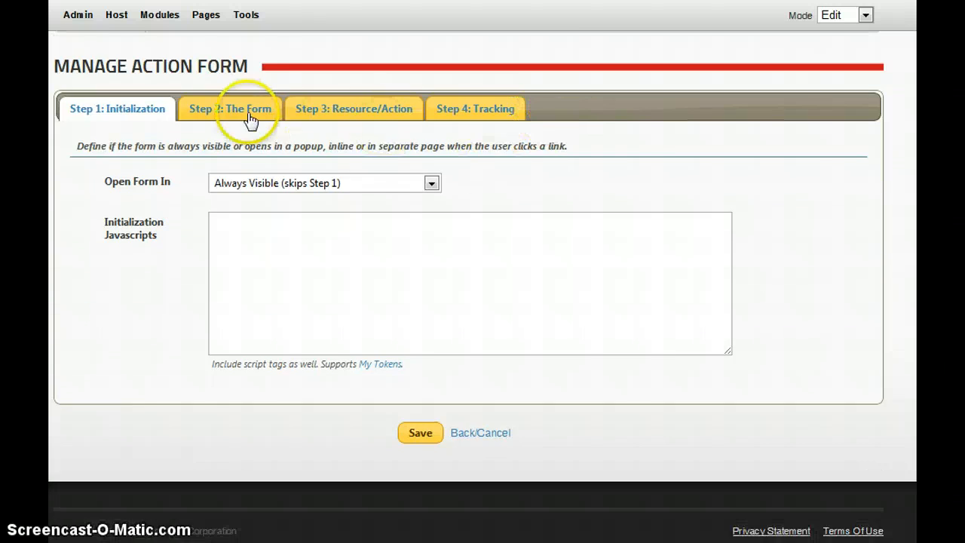
click(246, 113)
scroll(316, 249, down, 3)
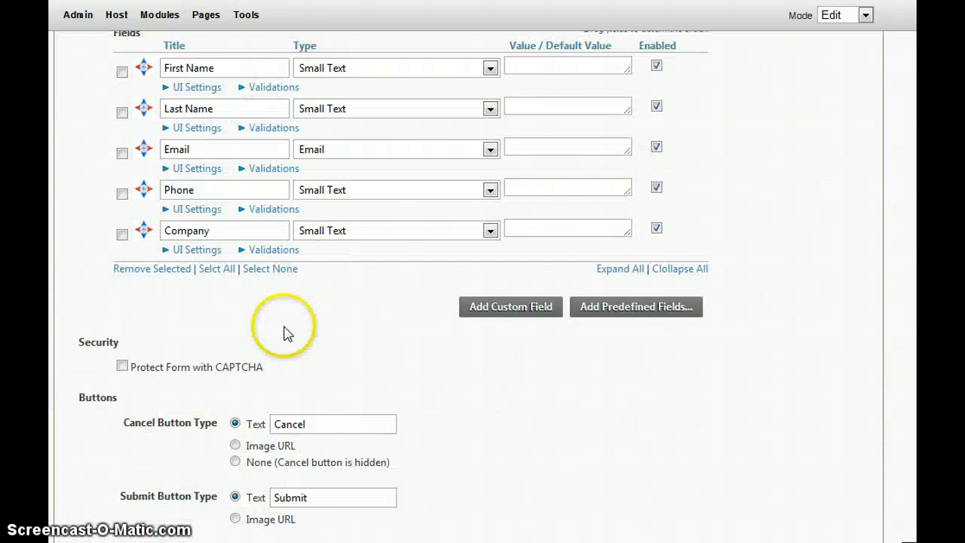
click(281, 249)
click(356, 295)
click(359, 297)
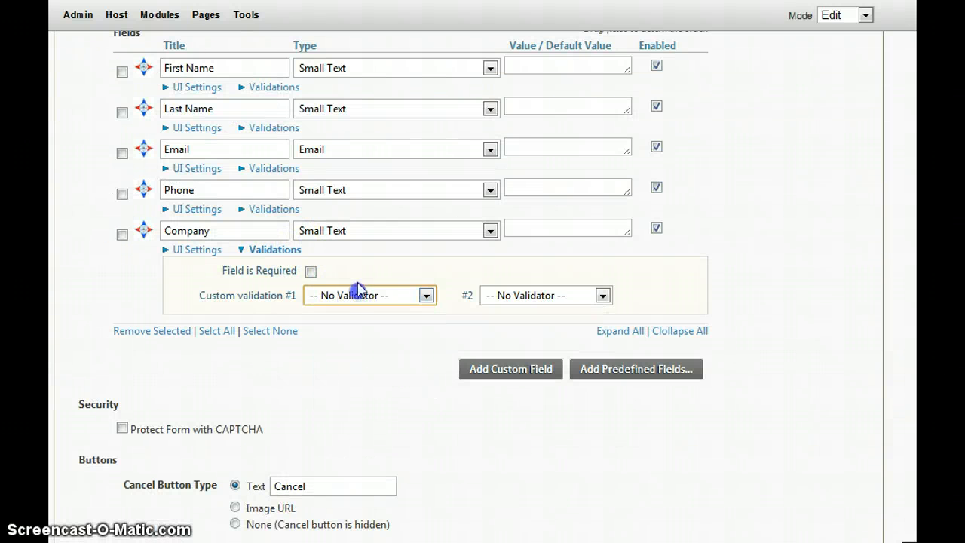
Recycle the application pool.
mouse_move(250, 18)
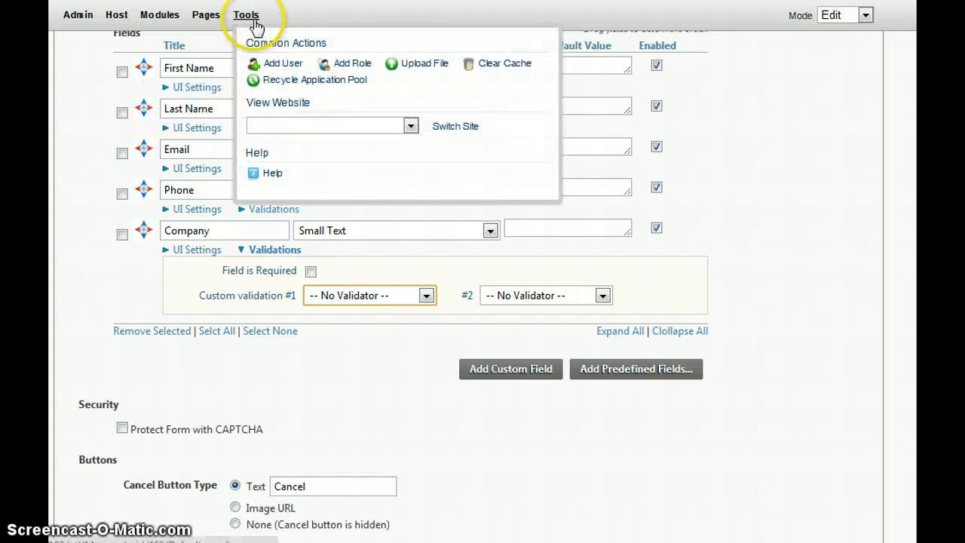
click(306, 85)
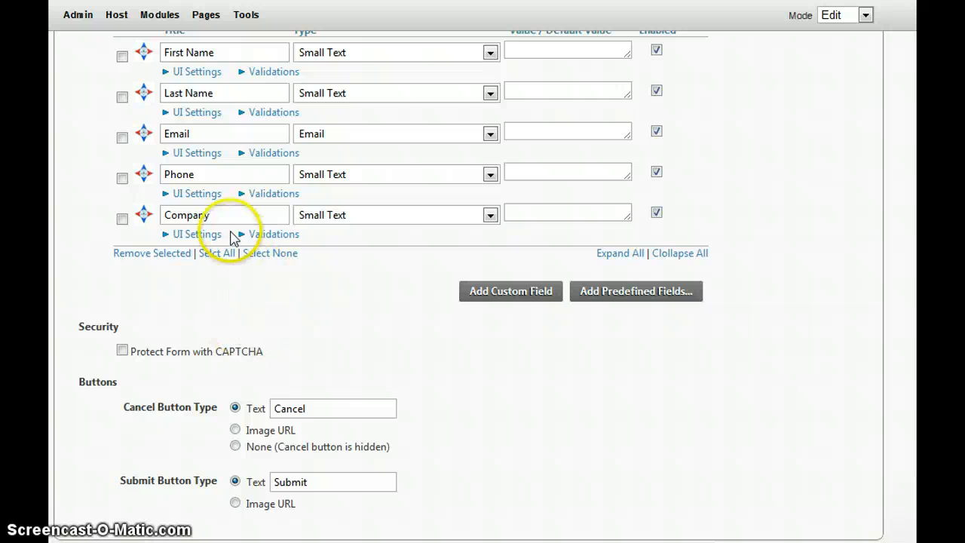
Set the Company field's custom validation #1 to My Company MaxLen and save the form settings.
click(241, 235)
click(407, 280)
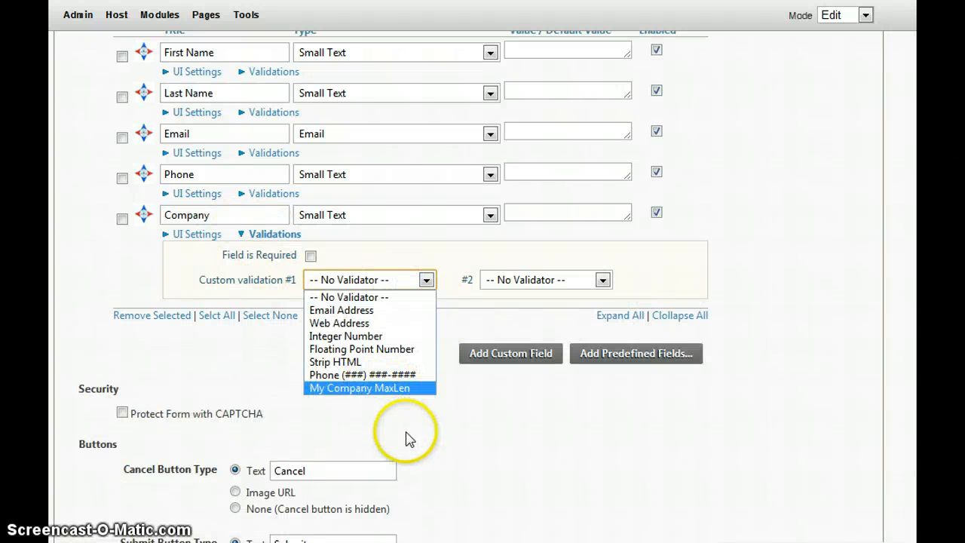
click(405, 389)
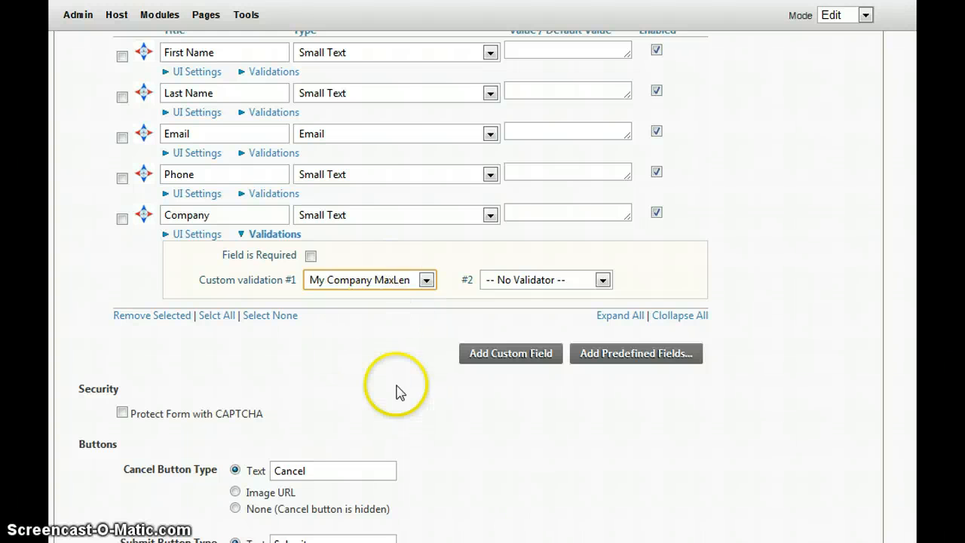
scroll(445, 436, down, 3)
click(417, 458)
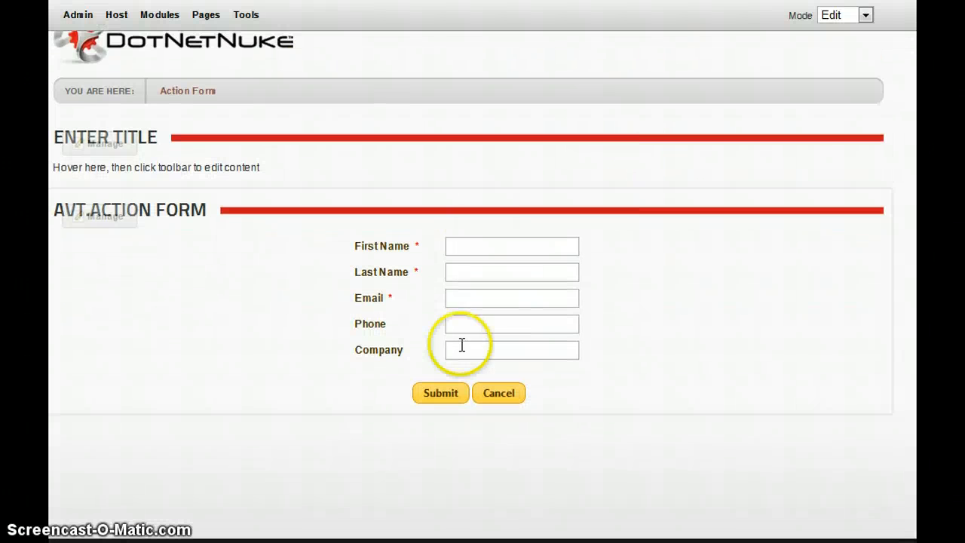
Submit the blank form to see which fields its validation flags, paying attention to Company.
click(446, 400)
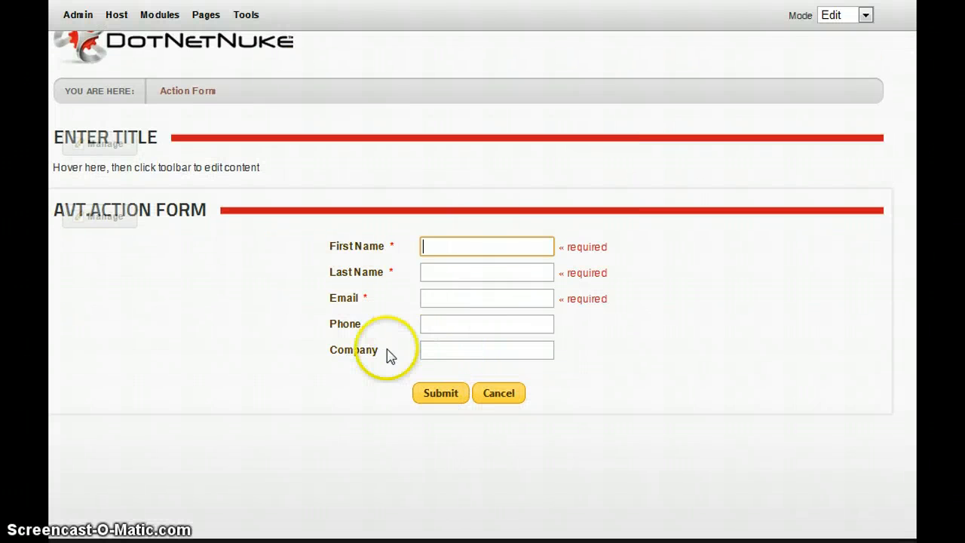
drag(378, 352, 337, 357)
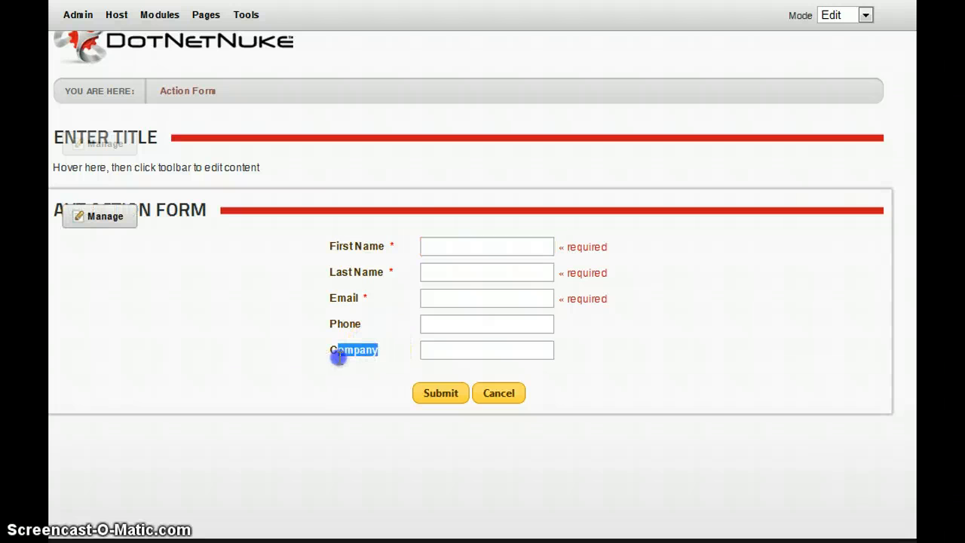
click(567, 359)
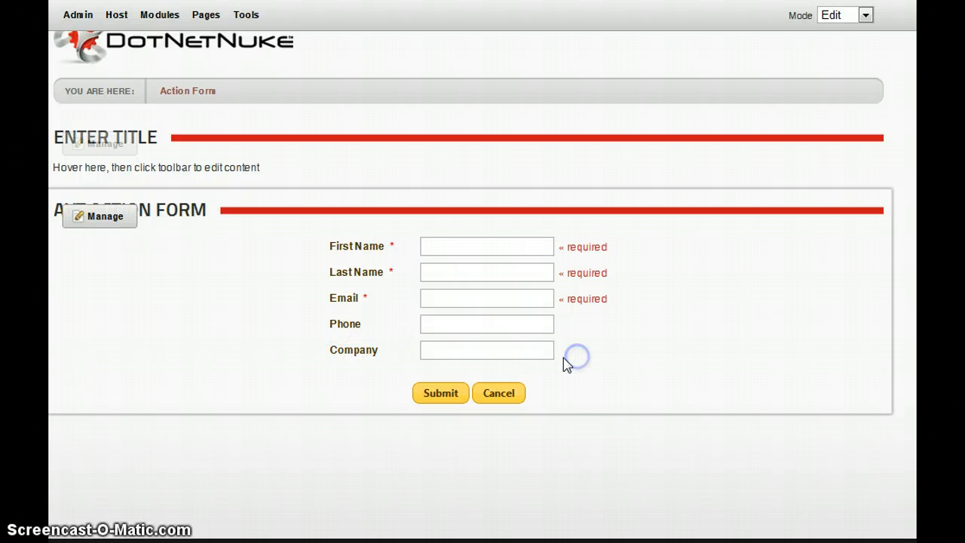
Test the Company field's length validation by entering ddddddddddd, and test it again with the text shortened to dddddddddd.
click(461, 352)
text(d)
click(276, 388)
click(462, 352)
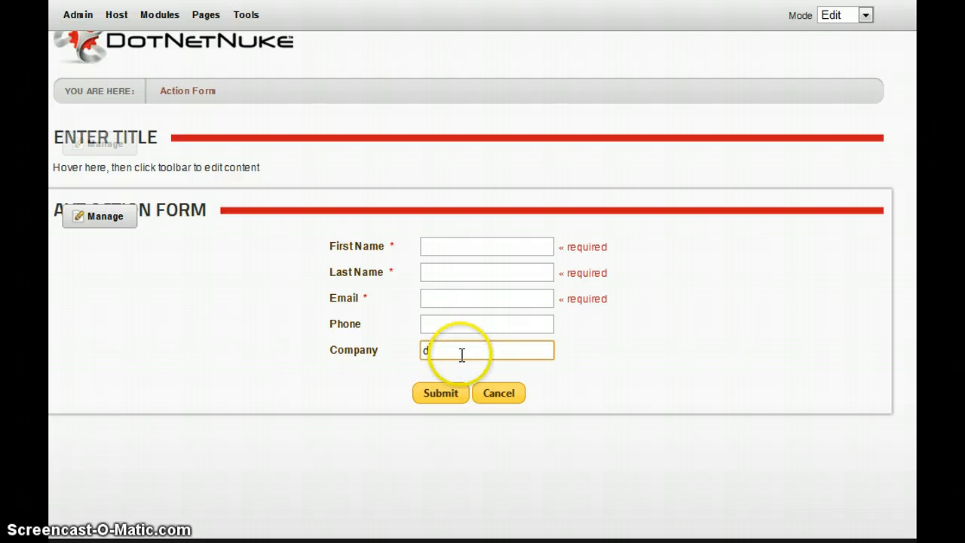
text(d)
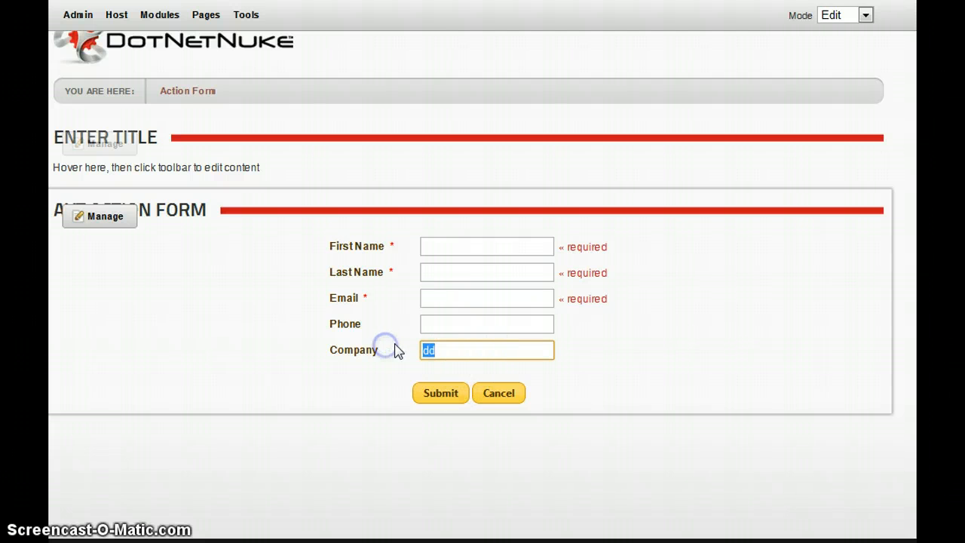
click(462, 349)
text(ddddddddd)
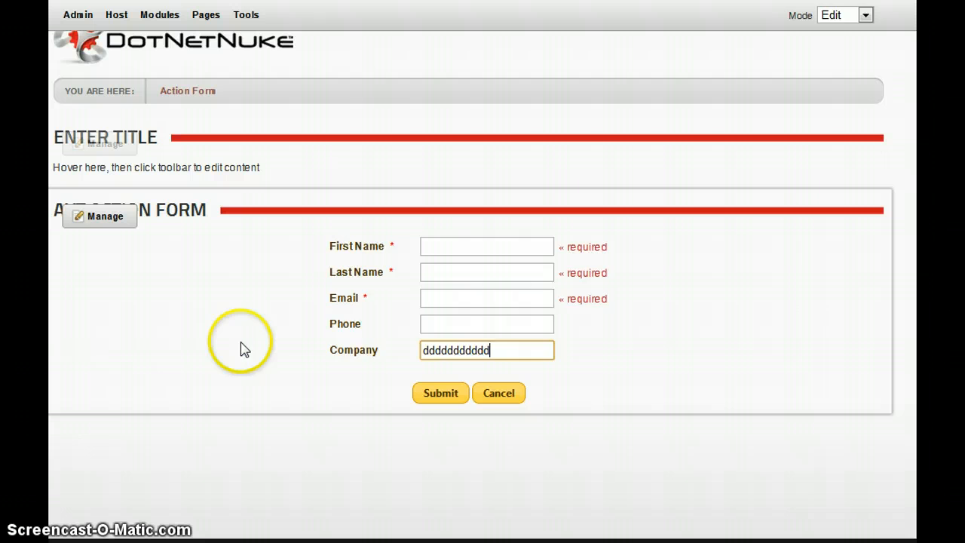
click(242, 348)
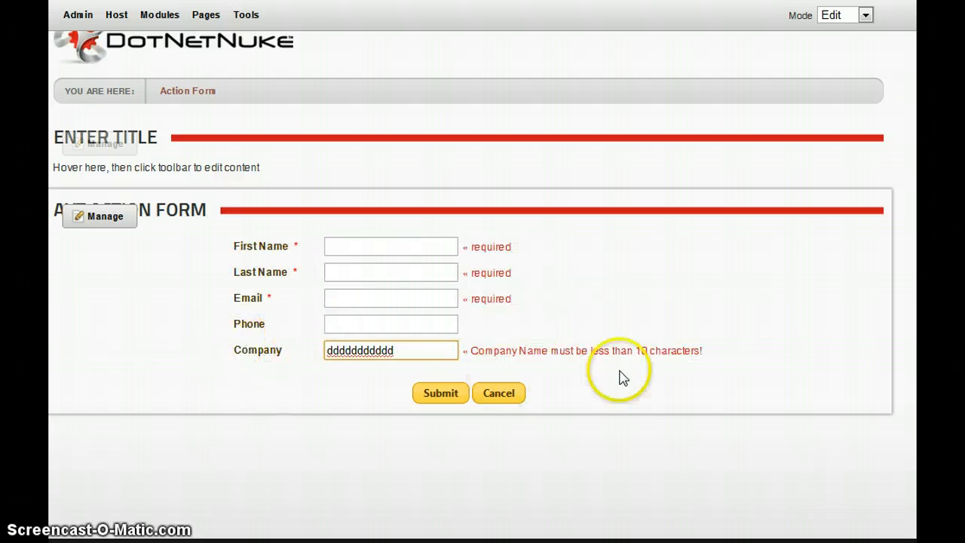
drag(713, 362, 747, 383)
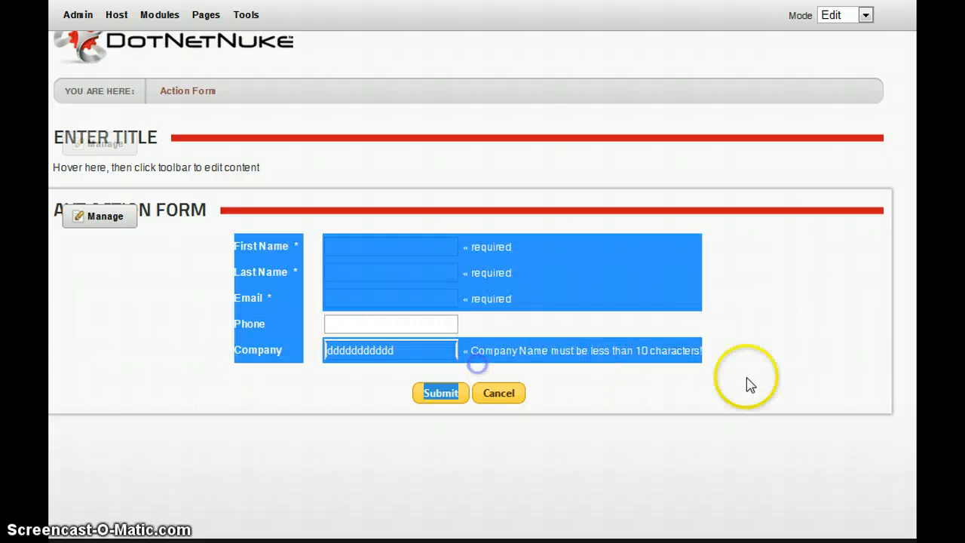
click(435, 354)
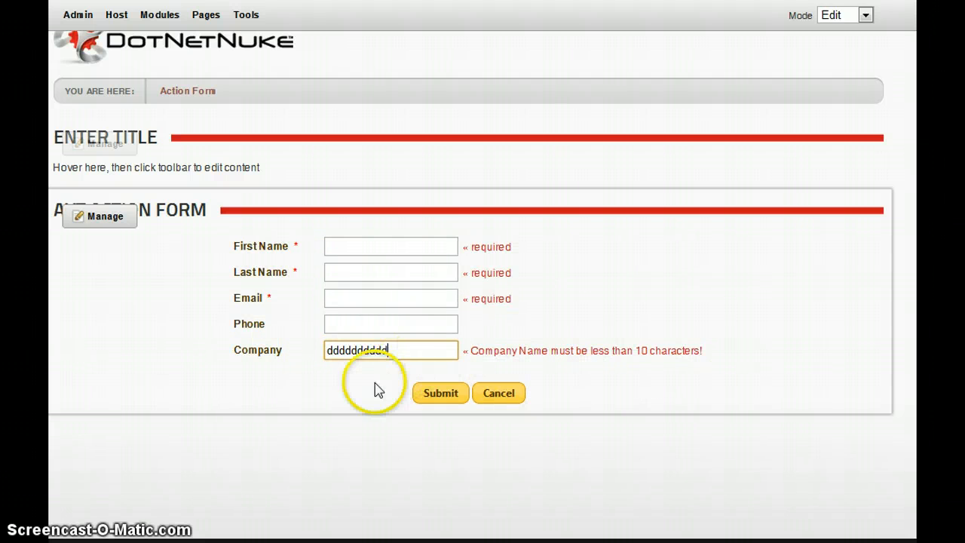
click(329, 401)
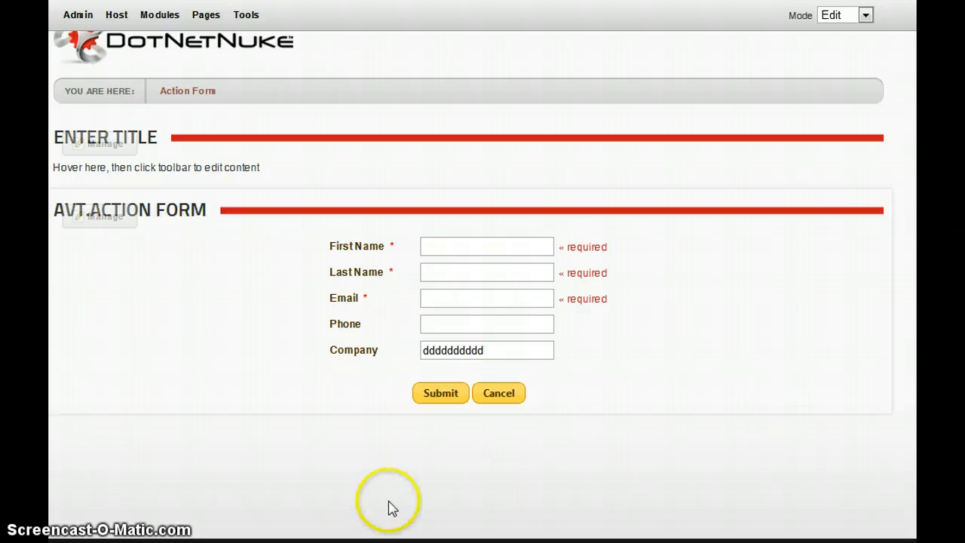
Switch to MaxCompanyLength.xml in the text editor and review the validation definition, especially its title and error message.
click(427, 467)
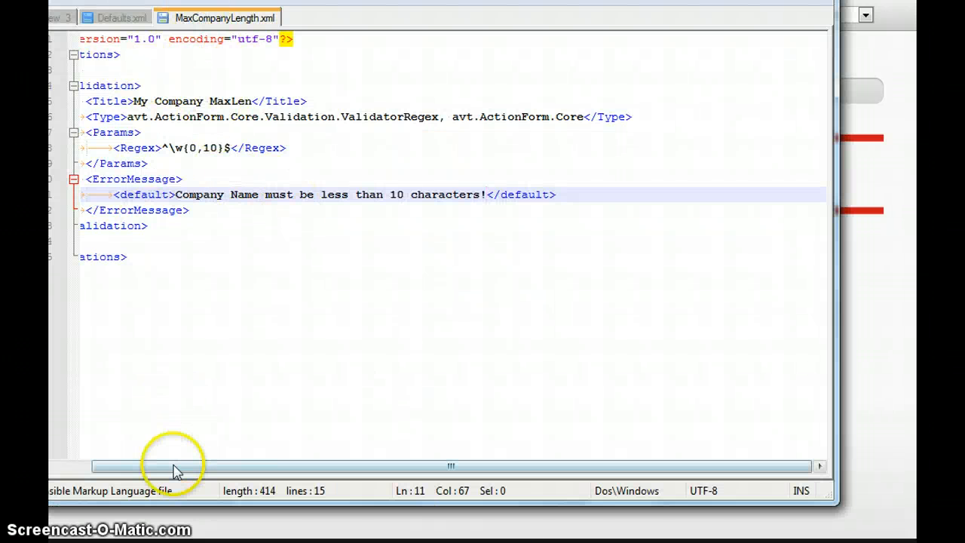
drag(173, 466, 121, 466)
click(172, 85)
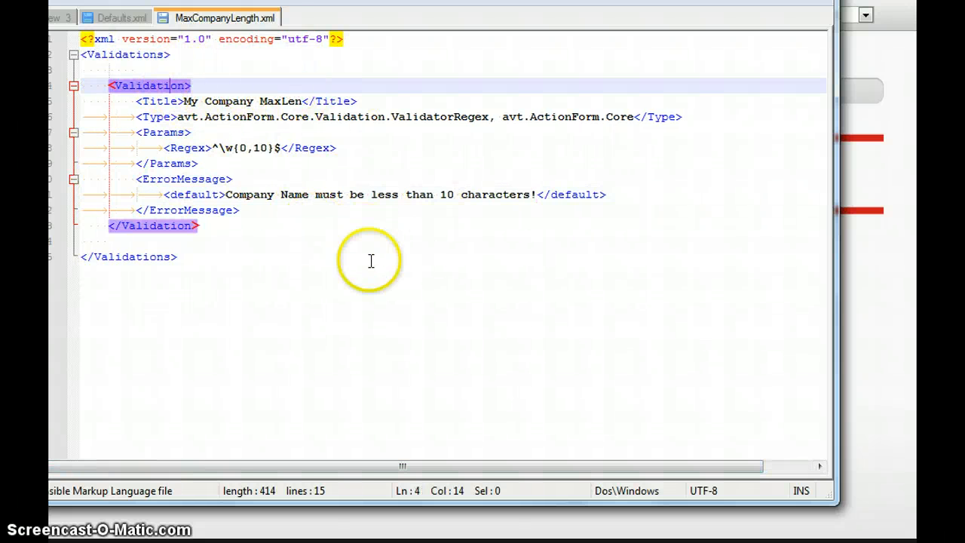
click(190, 101)
drag(301, 101, 191, 101)
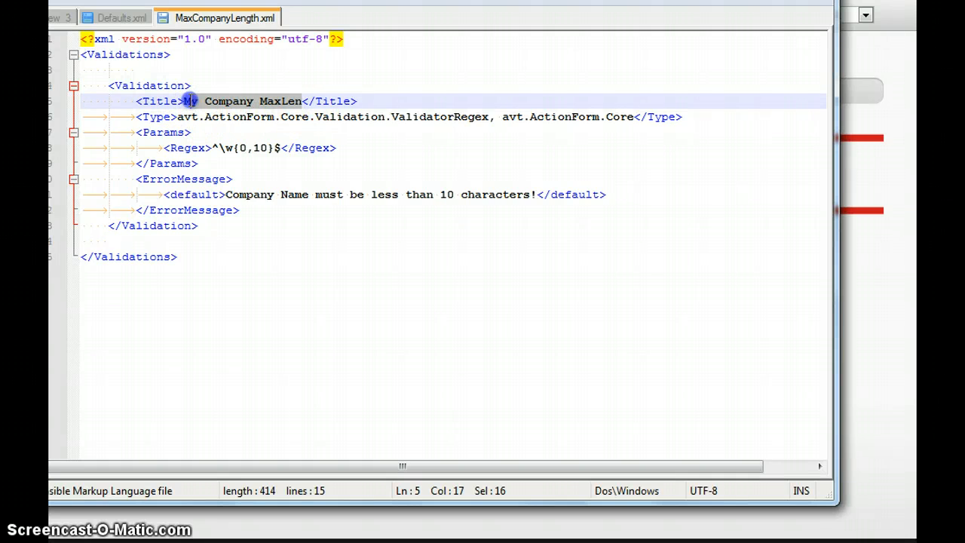
click(214, 132)
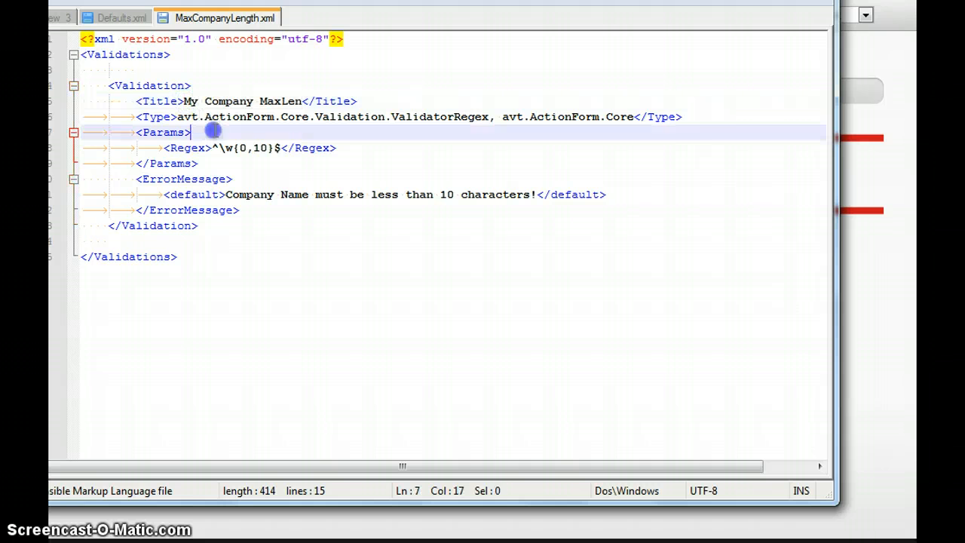
click(184, 101)
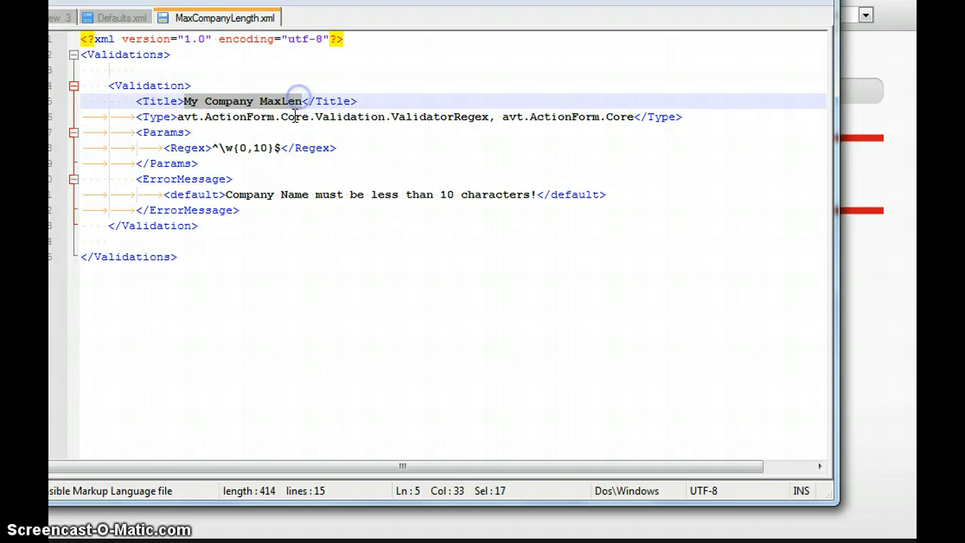
drag(294, 116, 184, 101)
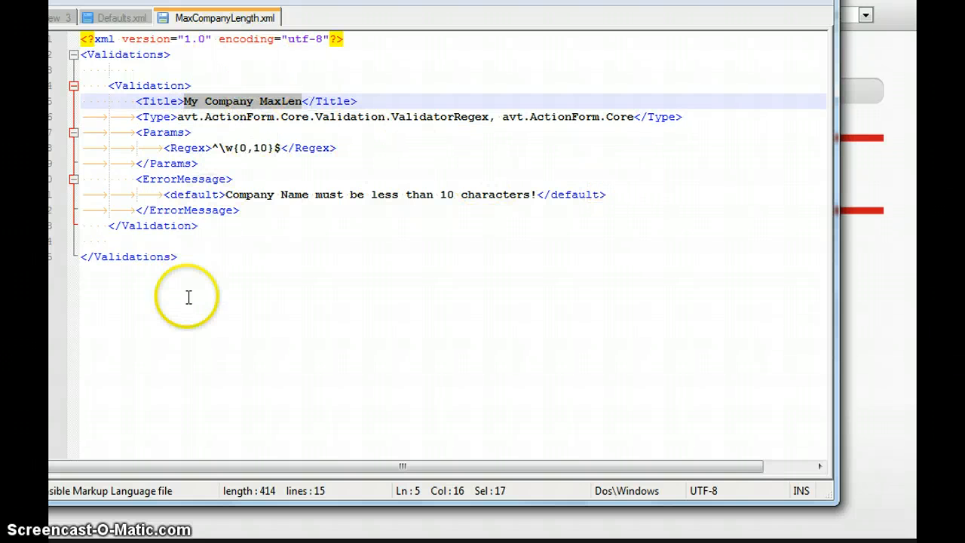
click(414, 195)
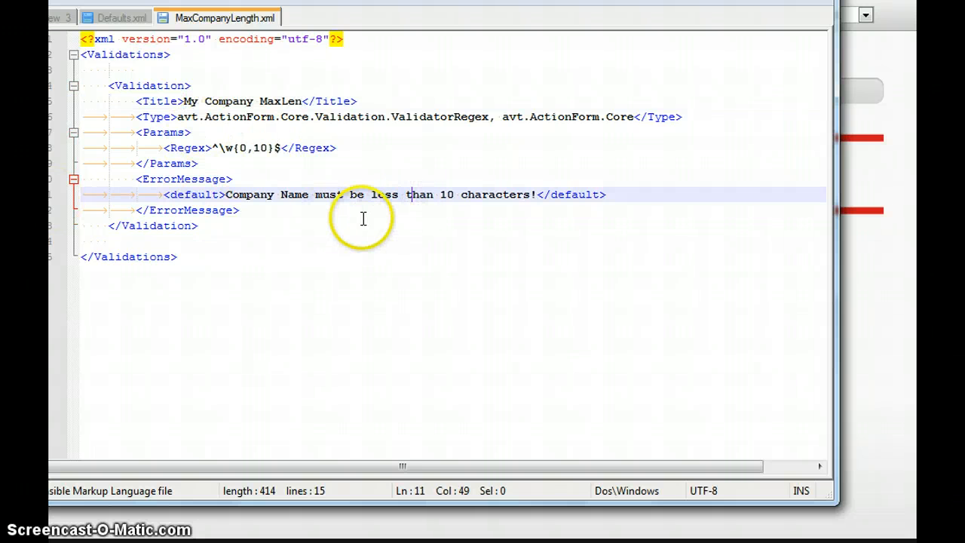
Open Defaults.xml and compare the ValidatorRegex type of the Phone validation with the ValidatorRegexReplace type of Strip HTML.
click(128, 20)
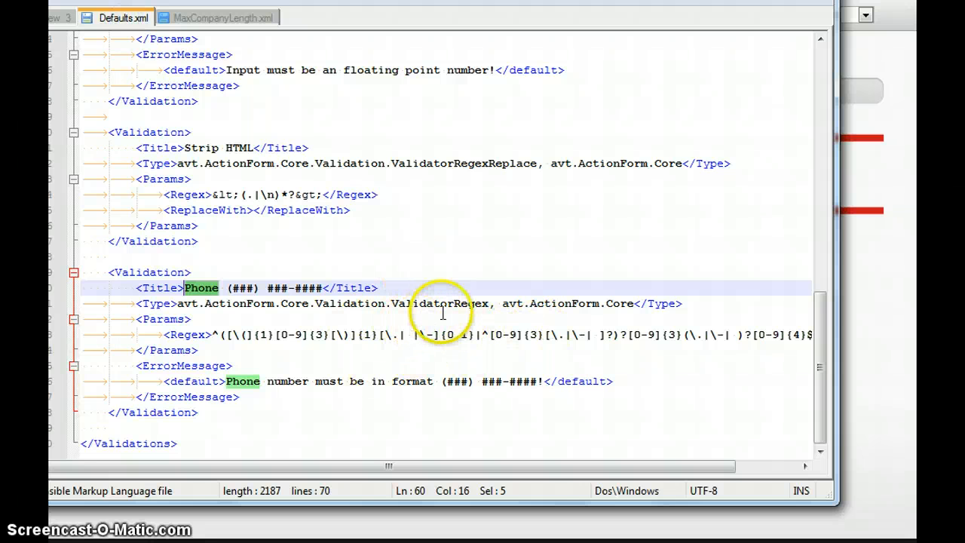
double_click(441, 303)
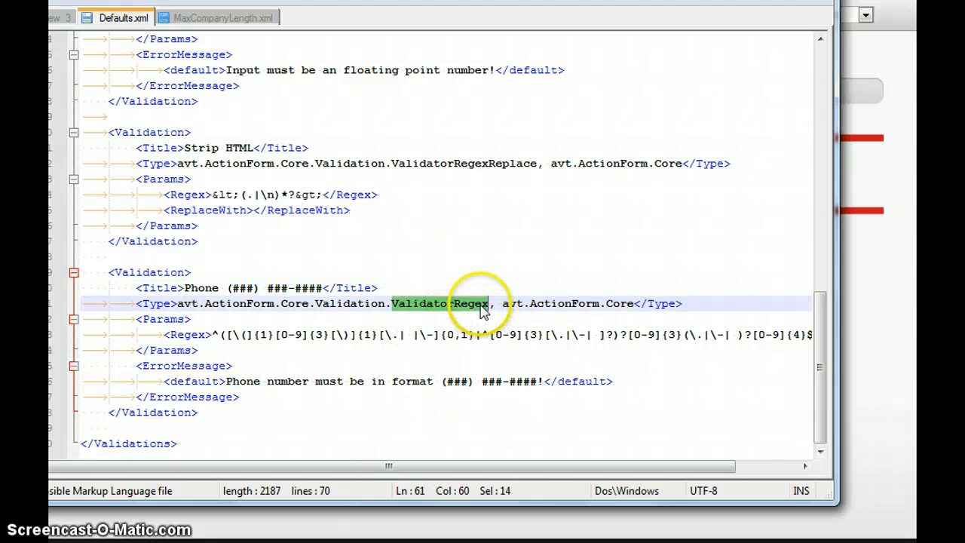
double_click(485, 164)
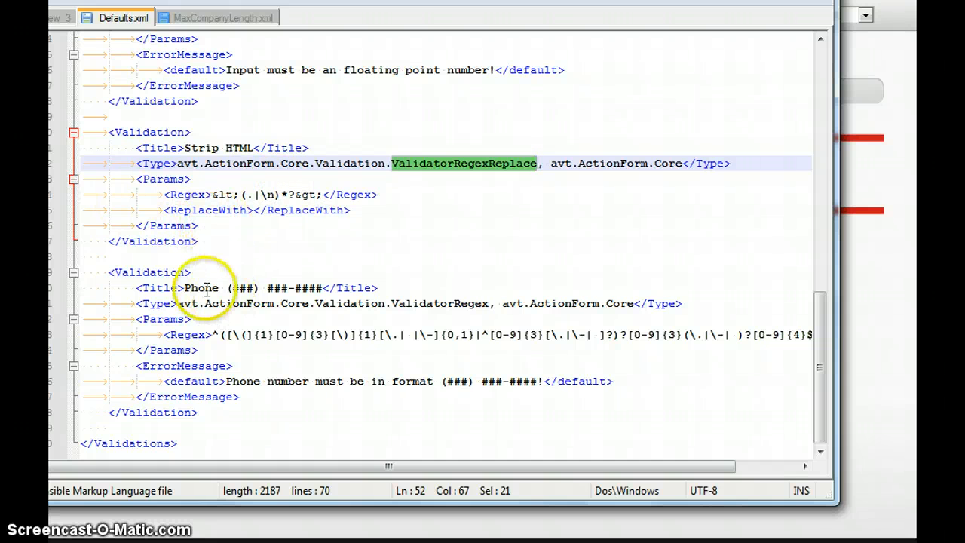
click(440, 296)
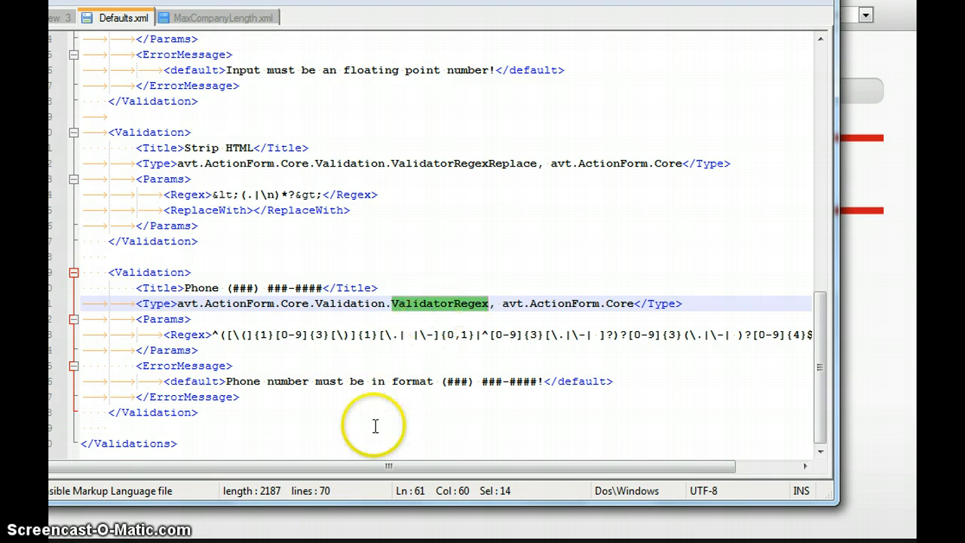
click(607, 287)
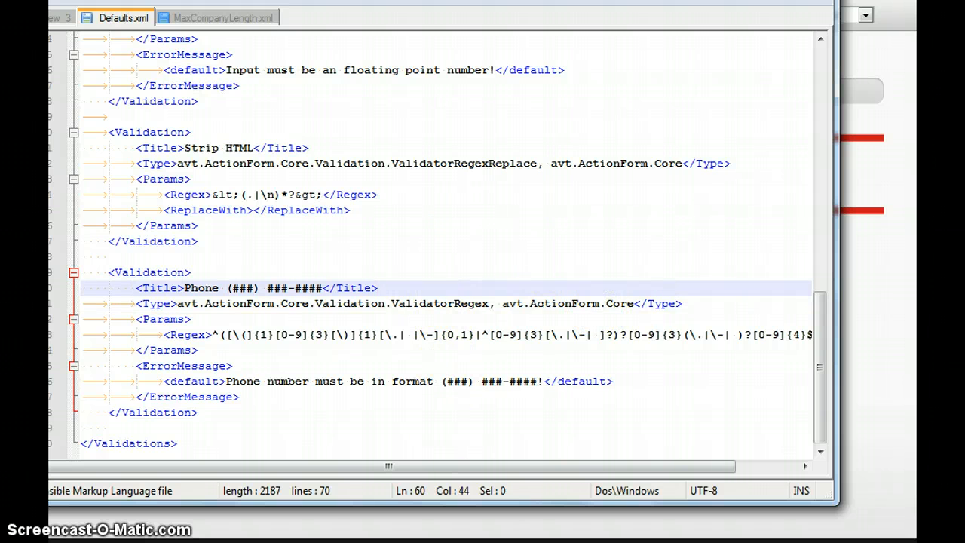
Switch to the file manager and go up to the Config folder to examine its PredefinedFields and InputTypes subfolders.
key(alt+Tab)
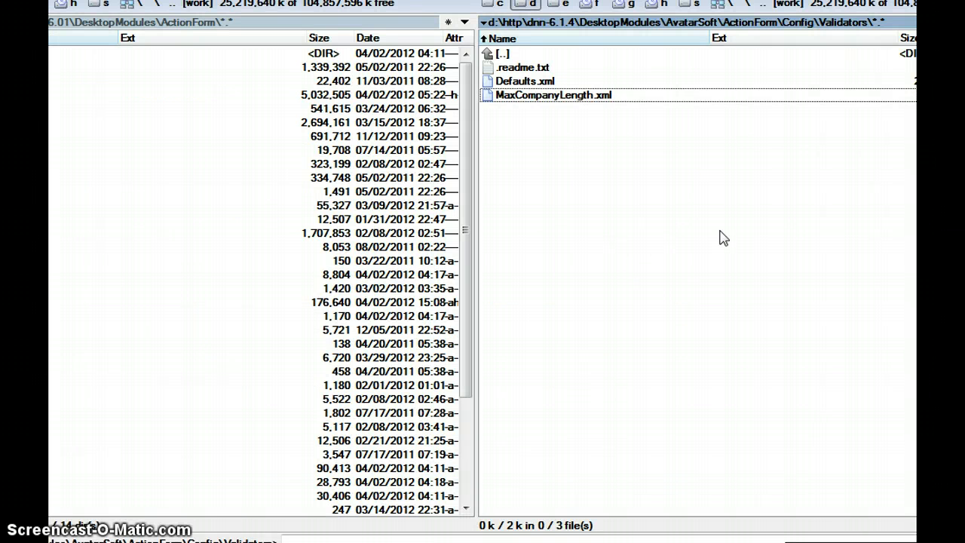
key(BackSpace)
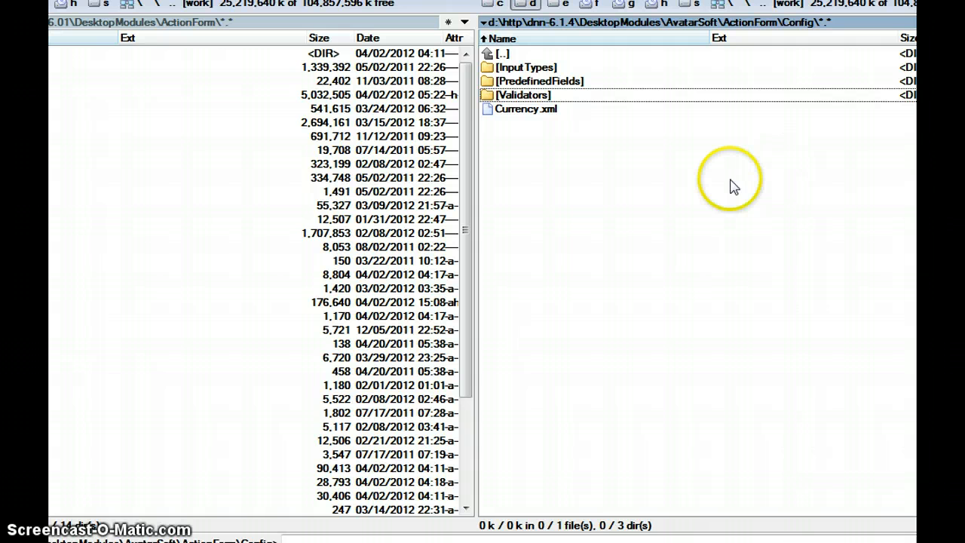
click(570, 81)
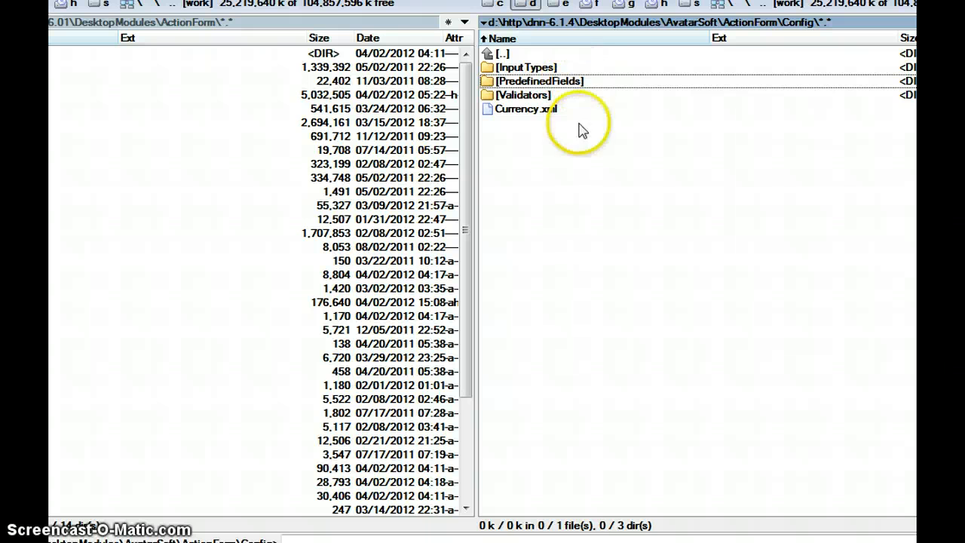
double_click(527, 80)
double_click(514, 54)
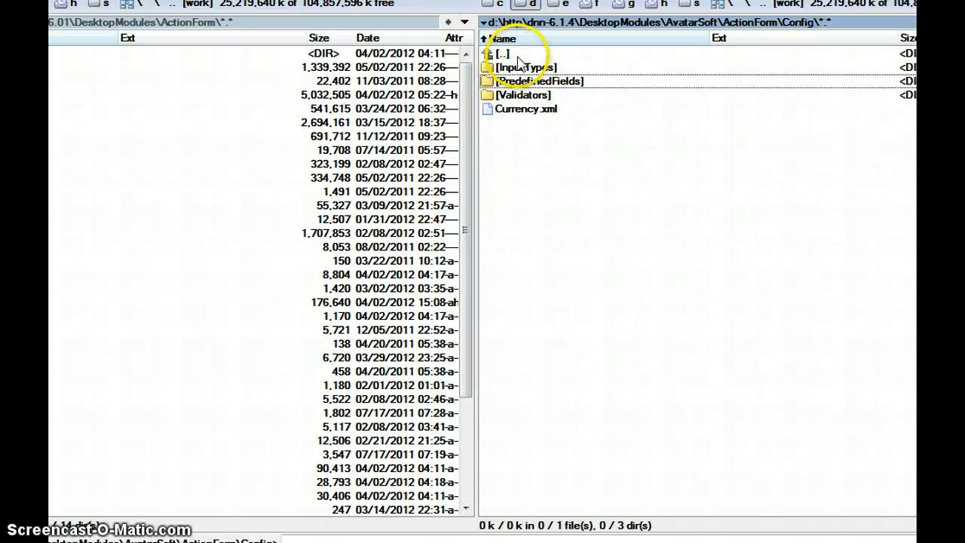
double_click(540, 67)
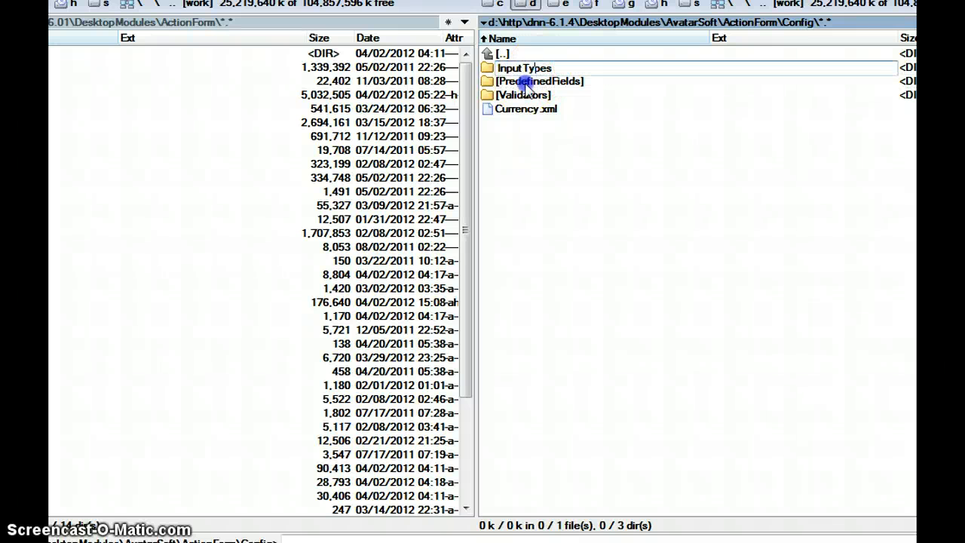
double_click(567, 53)
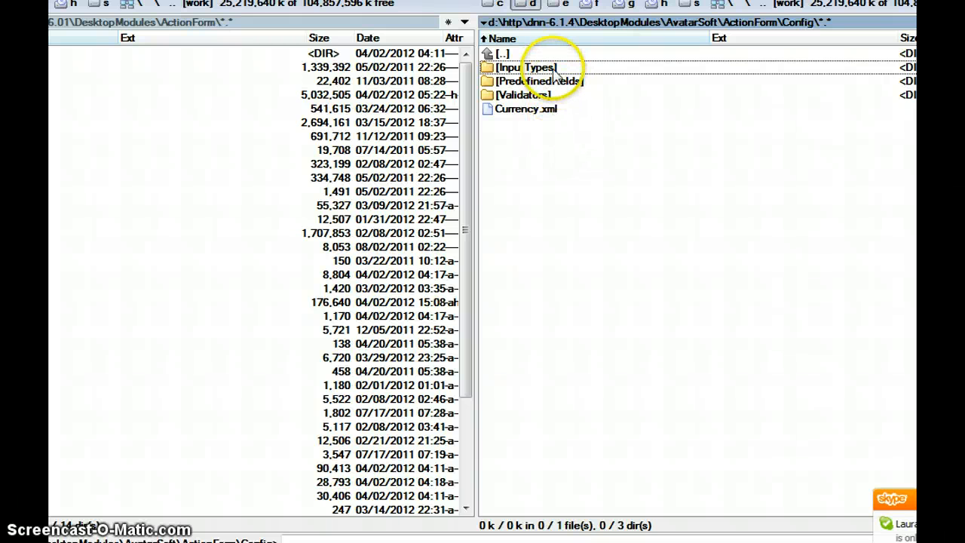
Look at the files in the InputTypes folder, including Defaults.xml, and go back up to the ActionForm folder.
double_click(528, 67)
click(552, 96)
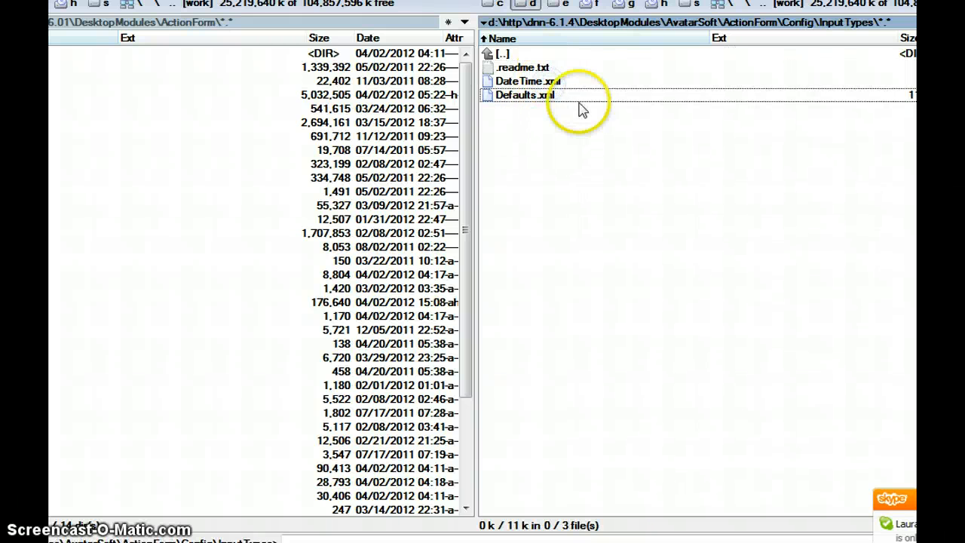
double_click(534, 54)
click(548, 82)
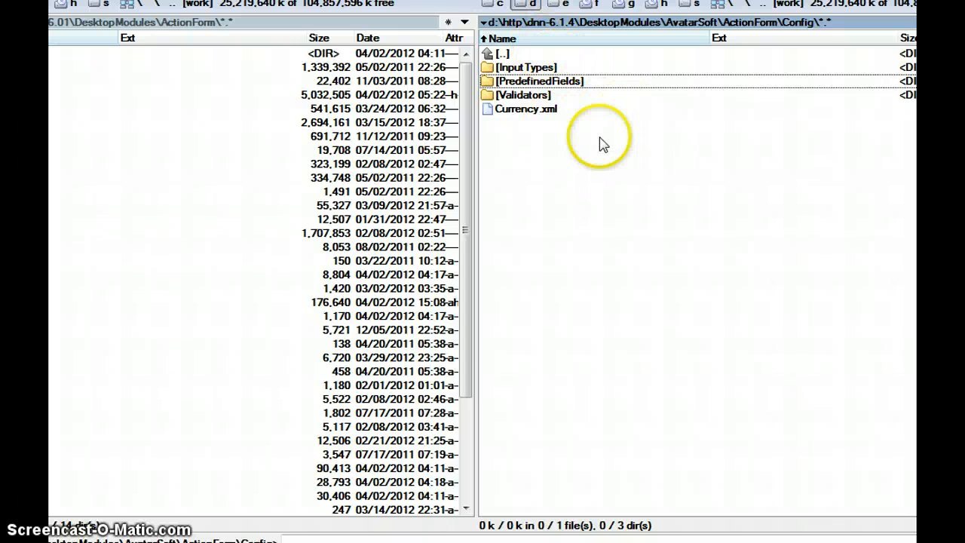
double_click(534, 57)
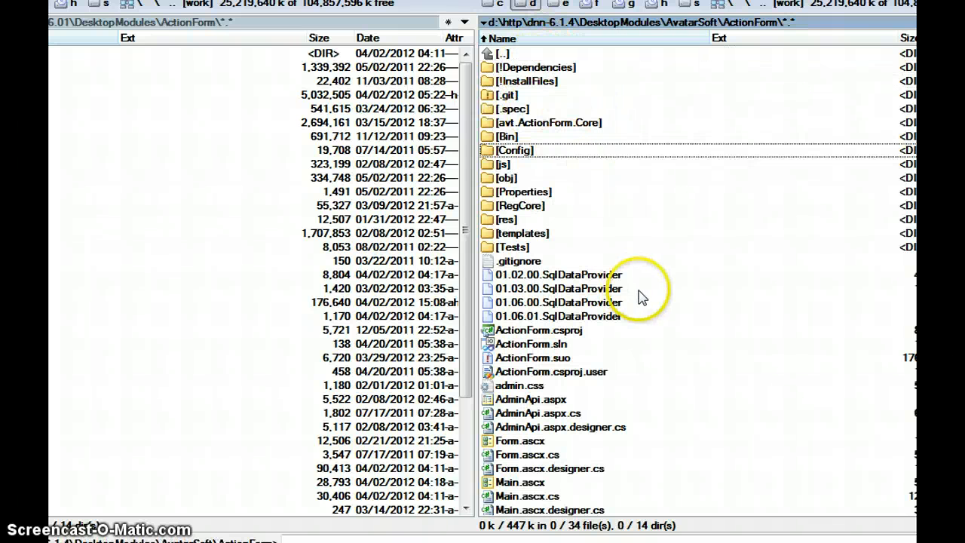